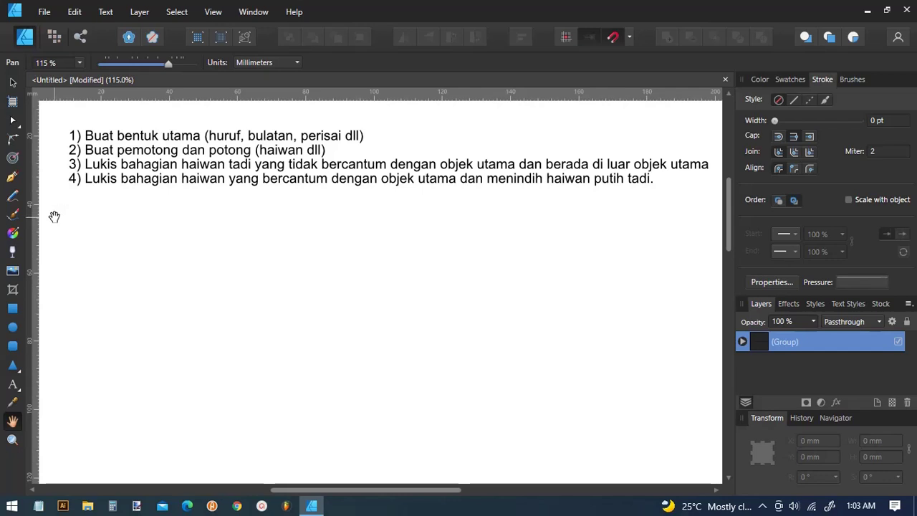
# Step: Draw a black rectangle below the notes with no outline
pyautogui.click(13, 308)
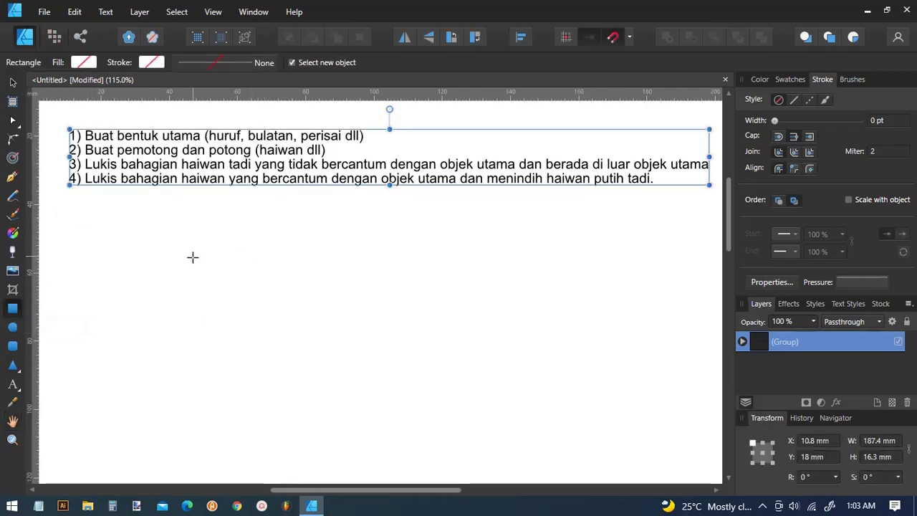
pyautogui.moveTo(192, 256); pyautogui.dragTo(405, 330)
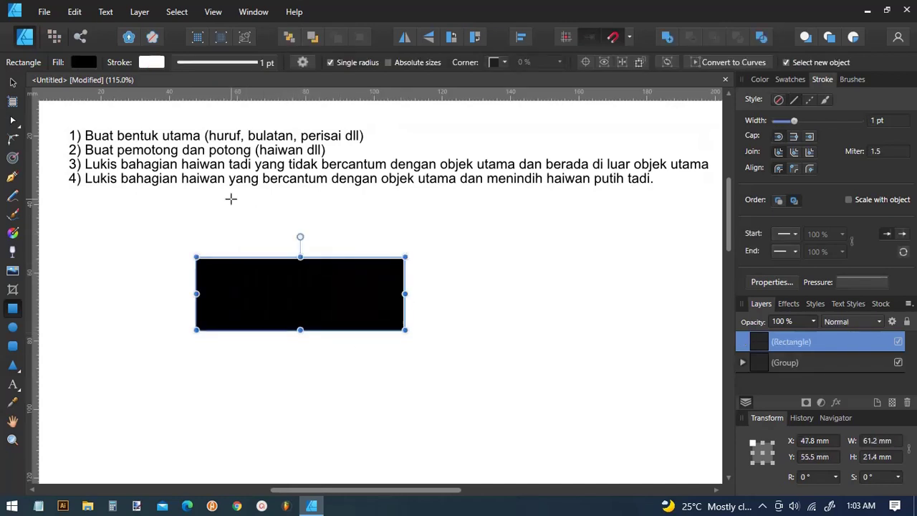
pyautogui.click(152, 63)
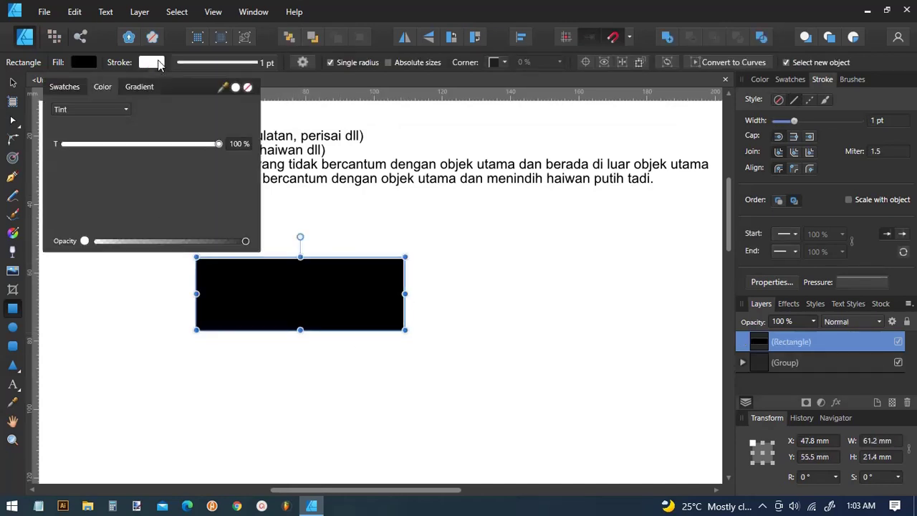
pyautogui.click(247, 88)
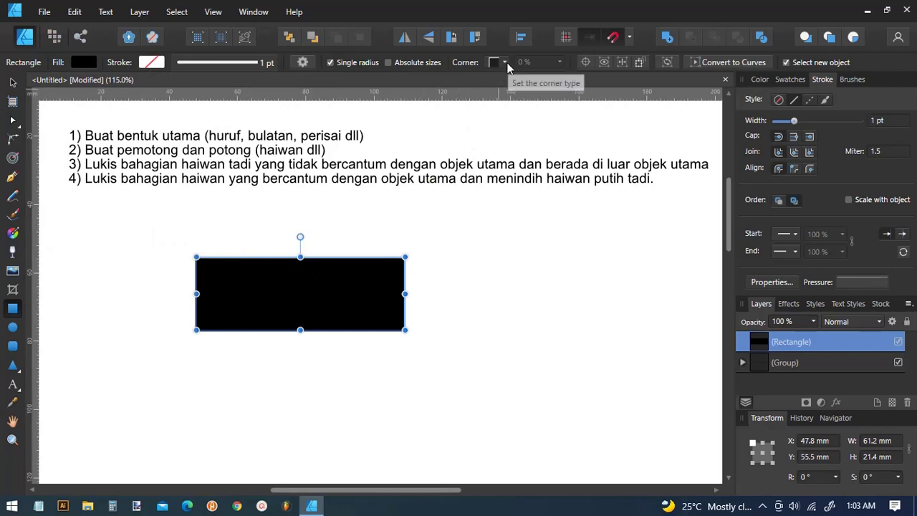
# Step: Give the rectangle rounded corners at 50% so it becomes a pill shape
pyautogui.click(505, 63)
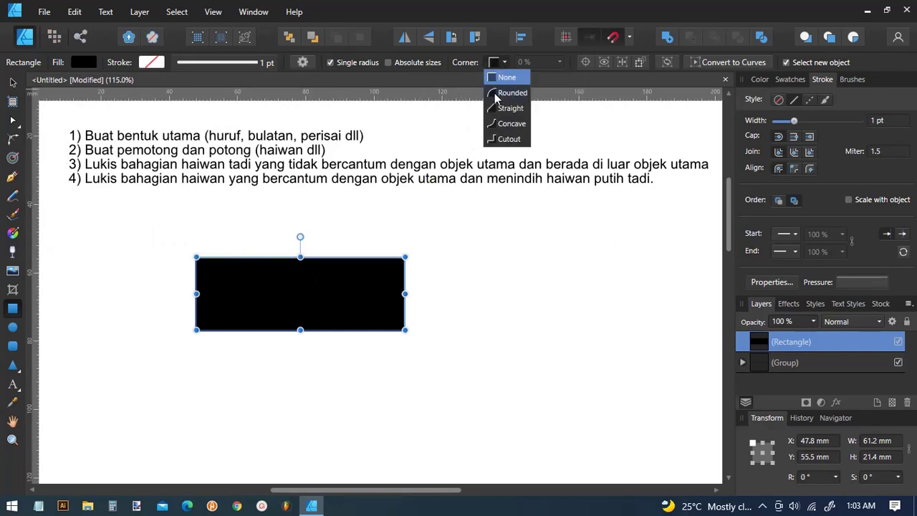
pyautogui.click(510, 92)
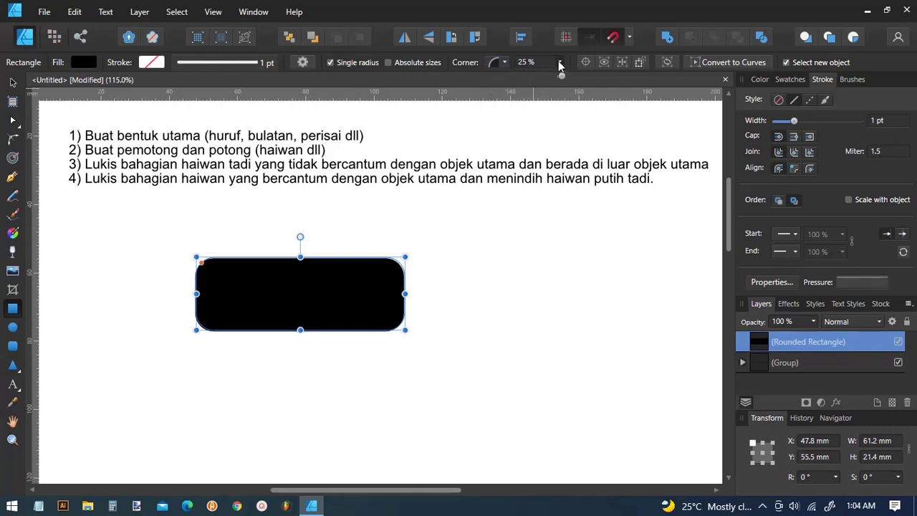
pyautogui.click(561, 63)
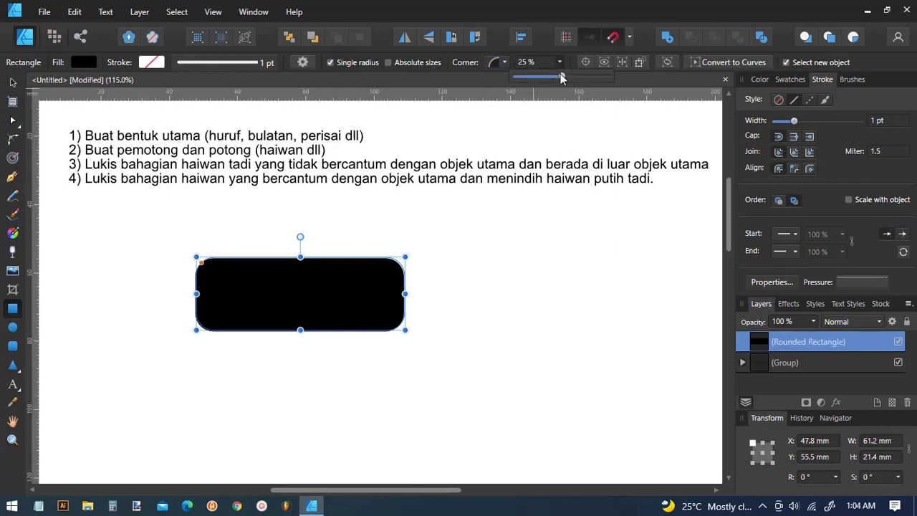
pyautogui.moveTo(561, 77); pyautogui.dragTo(622, 81)
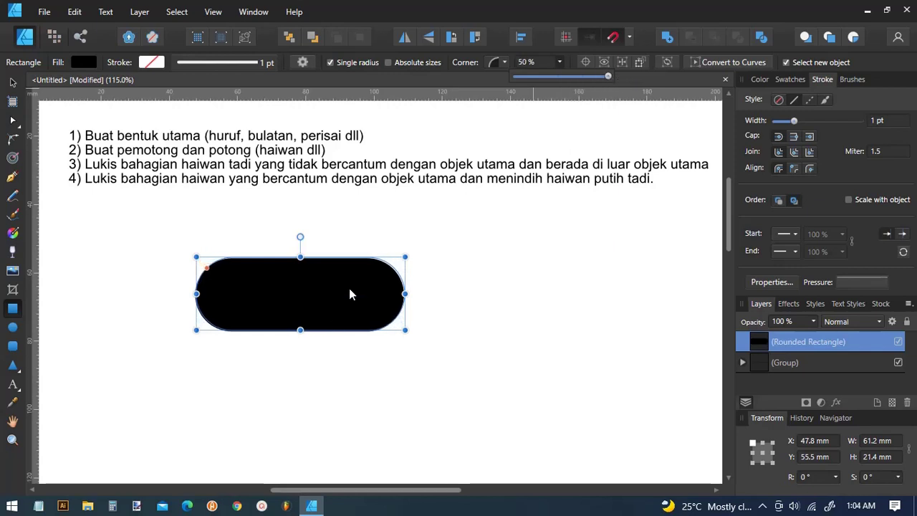
pyautogui.click(12, 83)
pyautogui.click(223, 228)
# Step: Duplicate the black pill with Ctrl+J and place the copy directly beneath the original
pyautogui.click(283, 304)
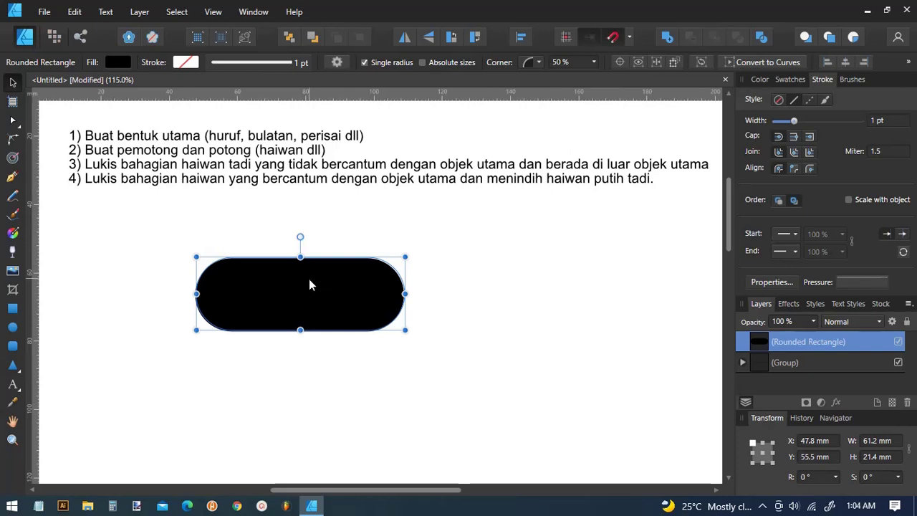
pyautogui.hotkey('ctrl', 'j')
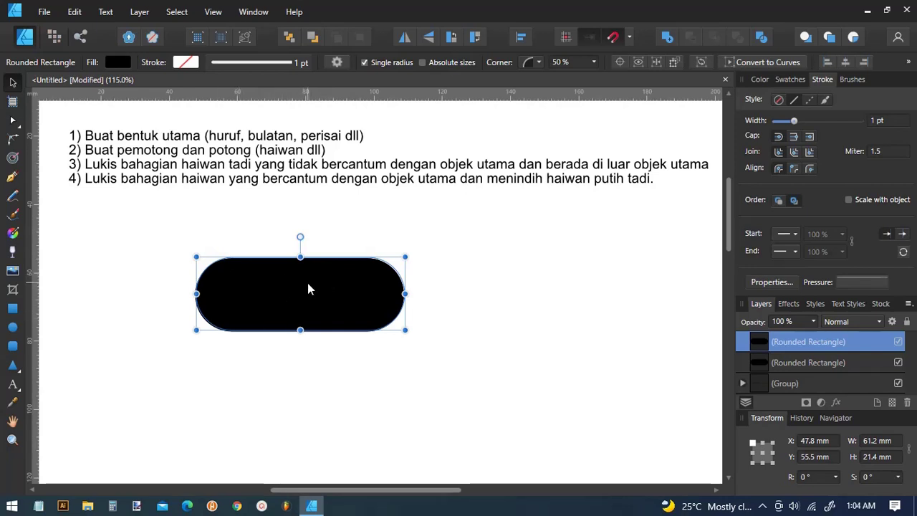
pyautogui.moveTo(308, 288)
pyautogui.mouseDown()
pyautogui.moveTo(297, 356)
pyautogui.moveTo(310, 364)
pyautogui.mouseUp()
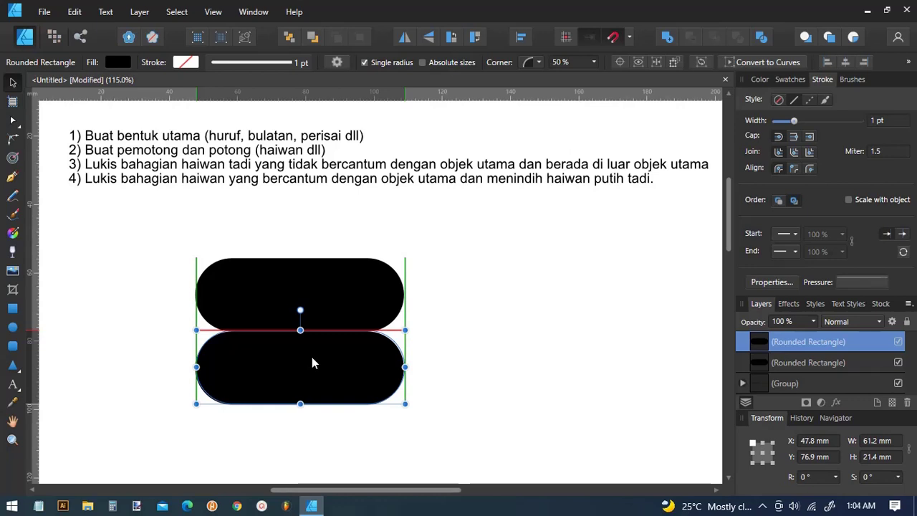
pyautogui.moveTo(312, 364); pyautogui.dragTo(311, 363)
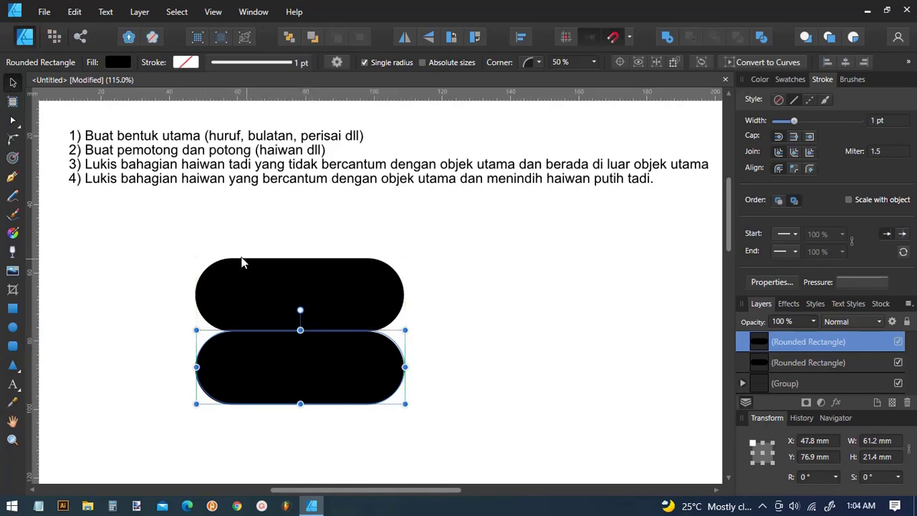
pyautogui.click(201, 250)
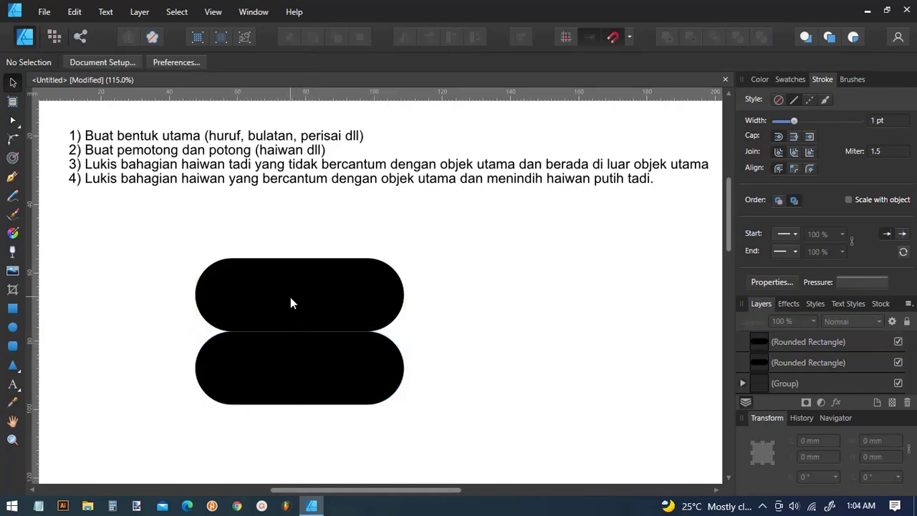
# Step: Merge the two stacked pills into one shape with the Add boolean
pyautogui.click(243, 283)
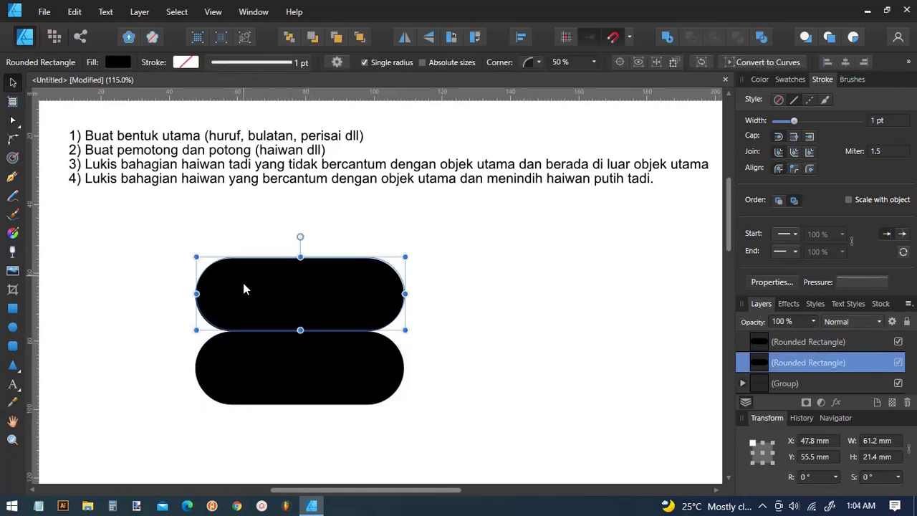
pyautogui.keyDown('shift'); pyautogui.click(240, 359); pyautogui.keyUp('shift')
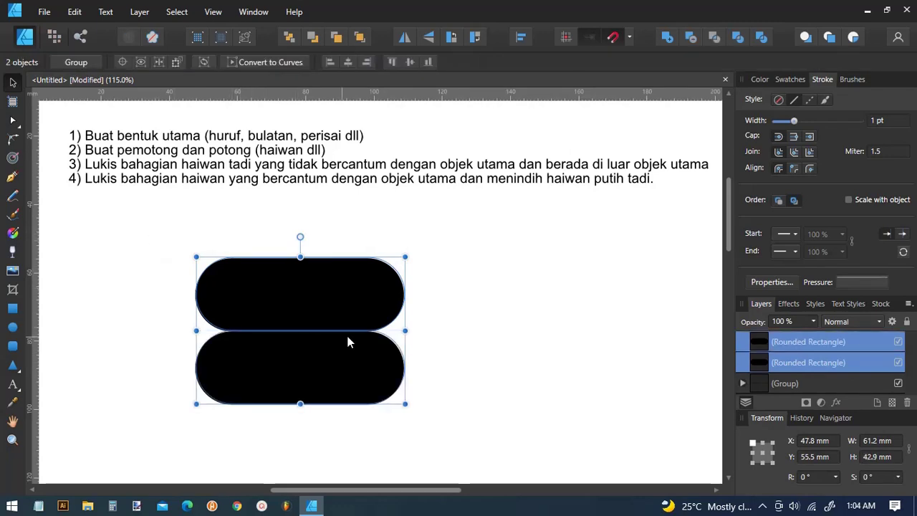
pyautogui.click(667, 38)
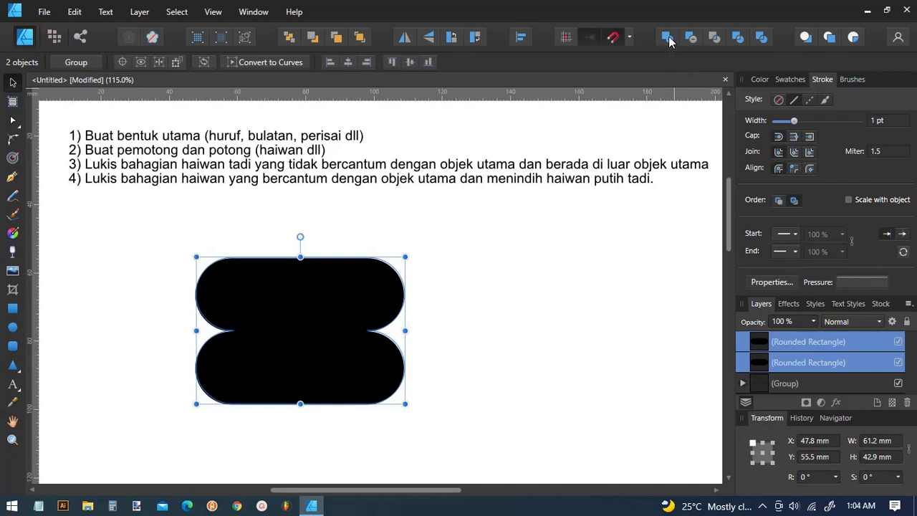
pyautogui.click(516, 273)
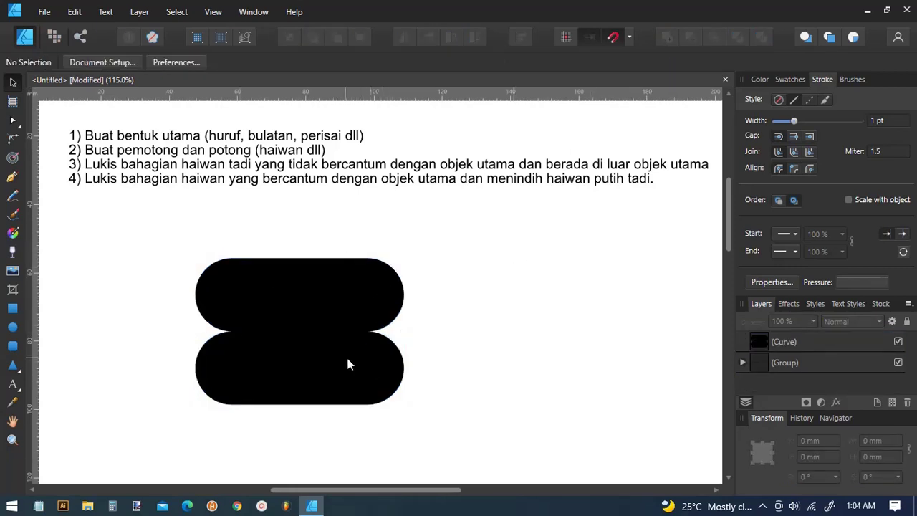
# Step: Draw a tall rectangle covering the left half of the merged shape
pyautogui.click(13, 308)
pyautogui.moveTo(134, 222); pyautogui.dragTo(290, 439)
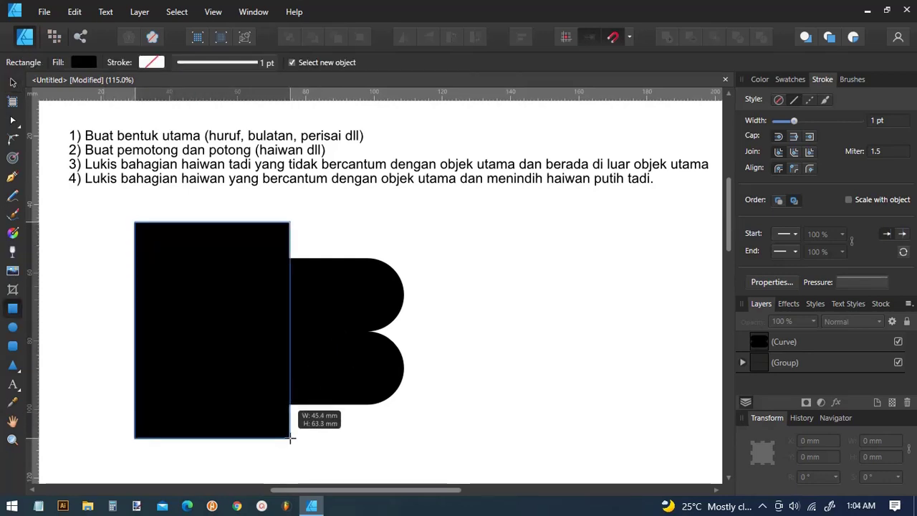
pyautogui.moveTo(290, 438); pyautogui.dragTo(290, 439)
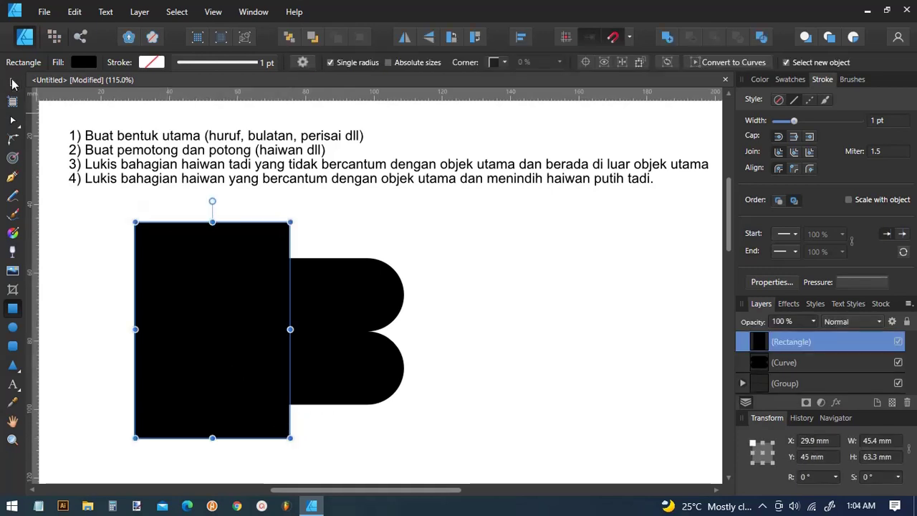
# Step: Subtract the rectangle from the merged shape and nudge the resulting B up and left
pyautogui.click(12, 84)
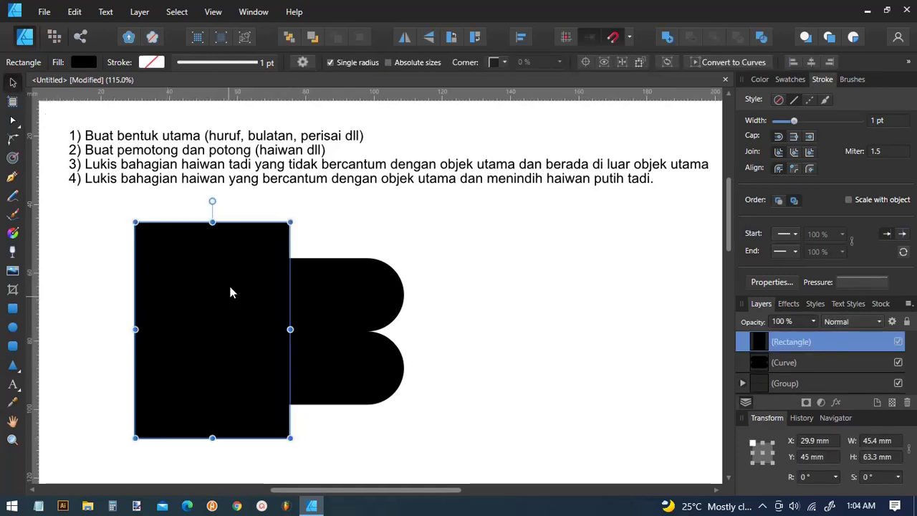
pyautogui.keyDown('shift'); pyautogui.click(350, 292); pyautogui.keyUp('shift')
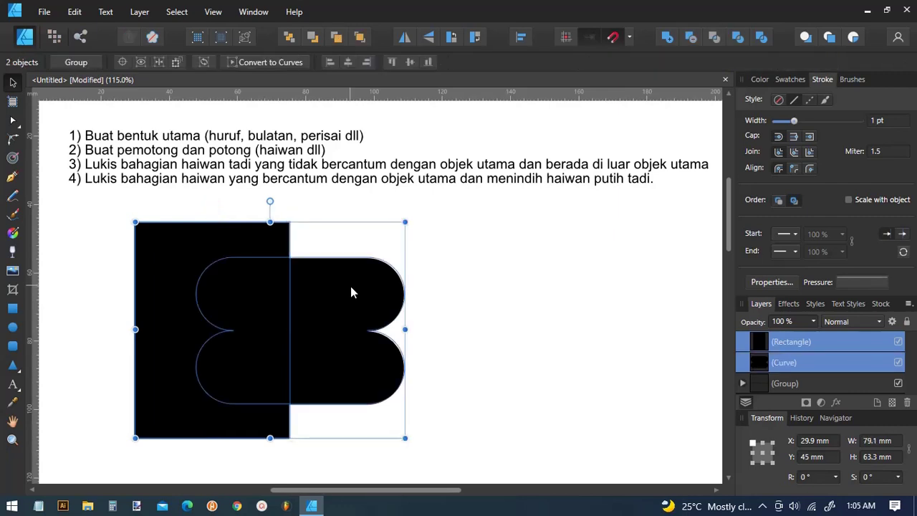
pyautogui.click(691, 42)
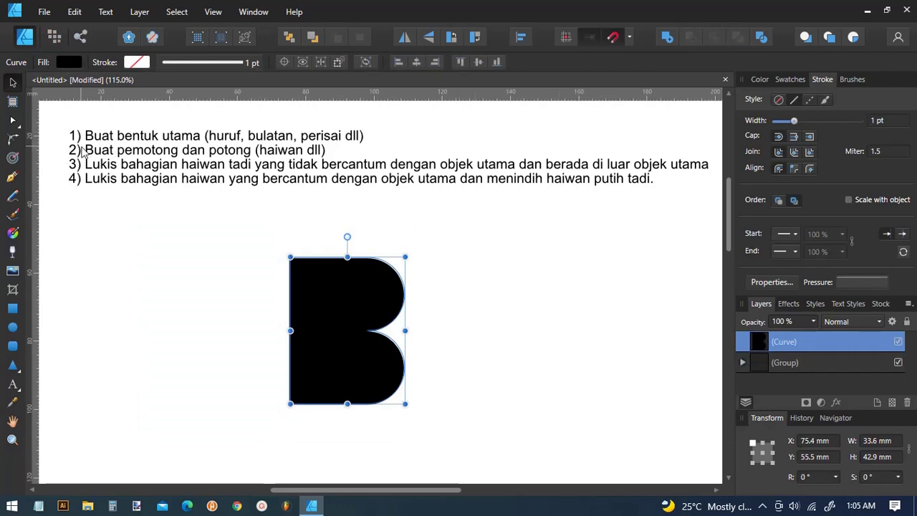
pyautogui.moveTo(312, 338); pyautogui.dragTo(283, 325)
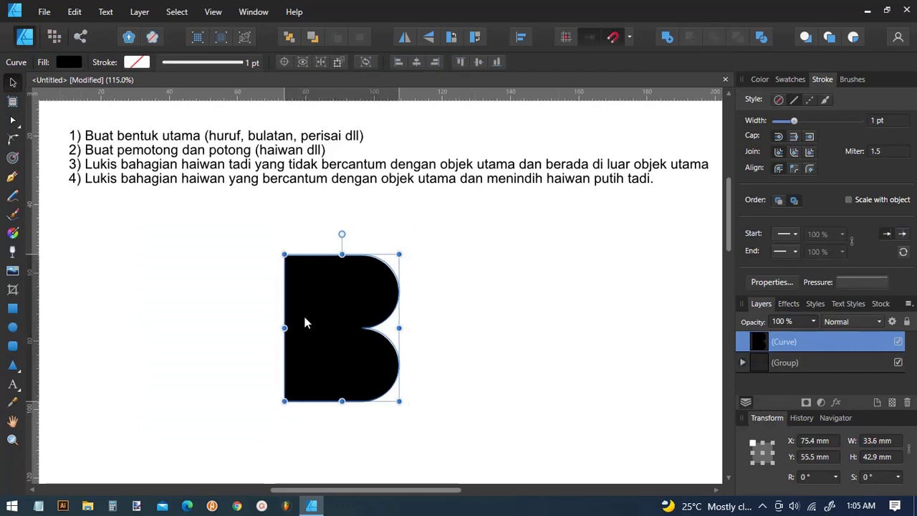
pyautogui.click(435, 347)
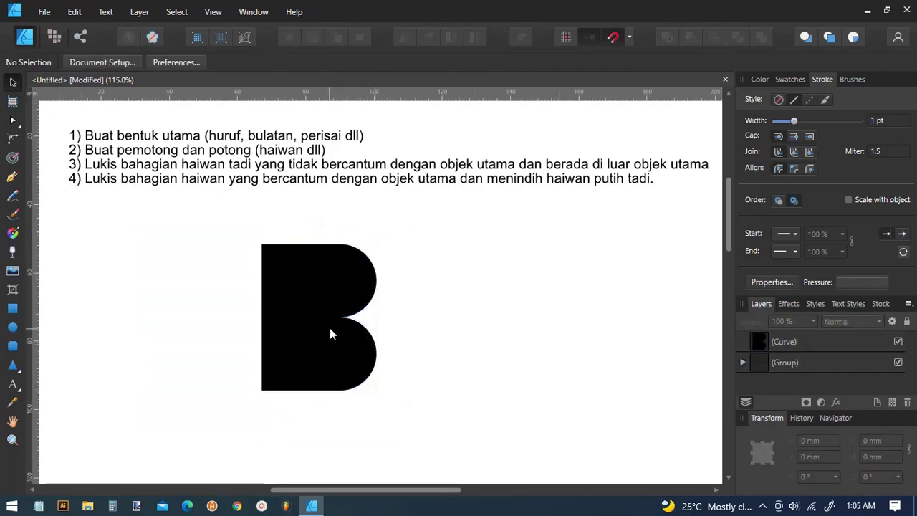
# Step: Ready the Pen tool with a red outline, discarding a false-start point
pyautogui.click(13, 177)
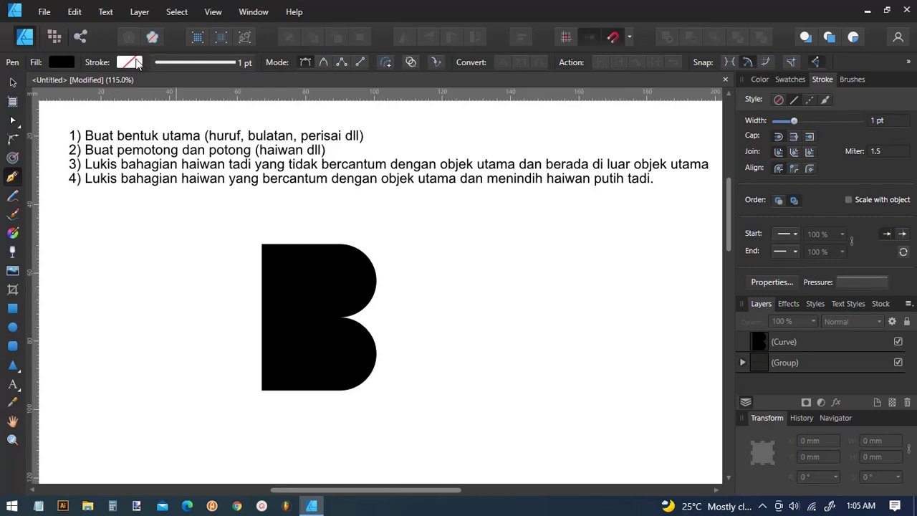
pyautogui.click(131, 62)
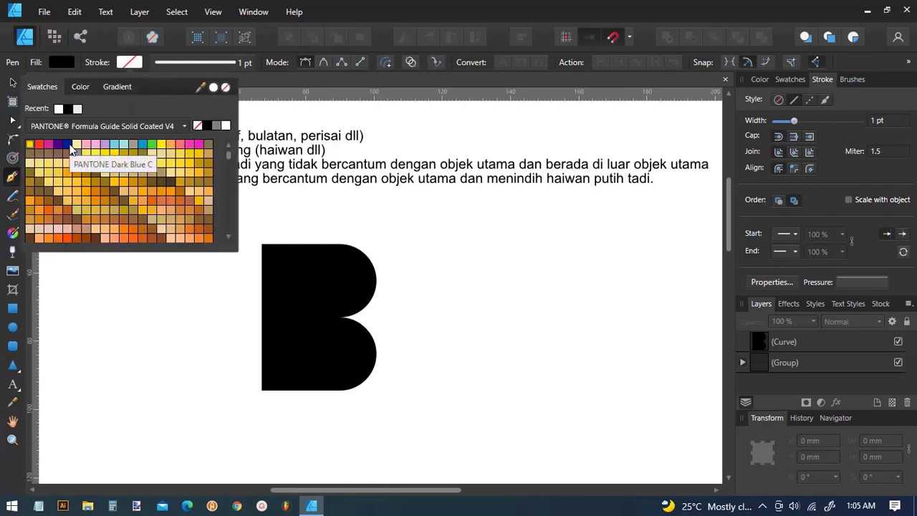
pyautogui.click(49, 147)
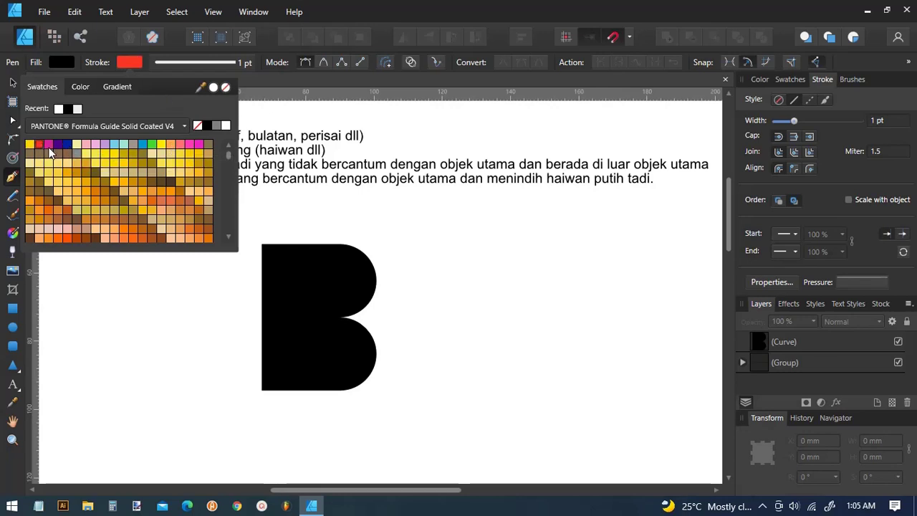
pyautogui.click(298, 213)
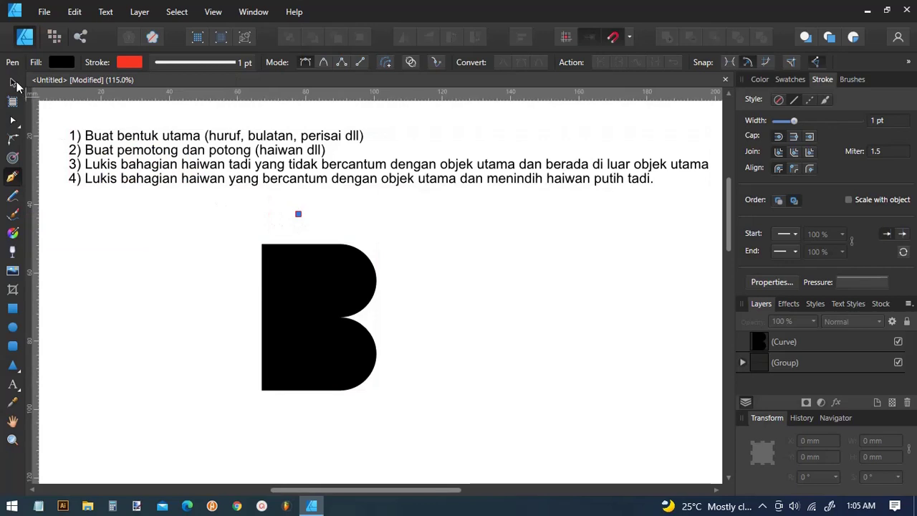
pyautogui.click(13, 83)
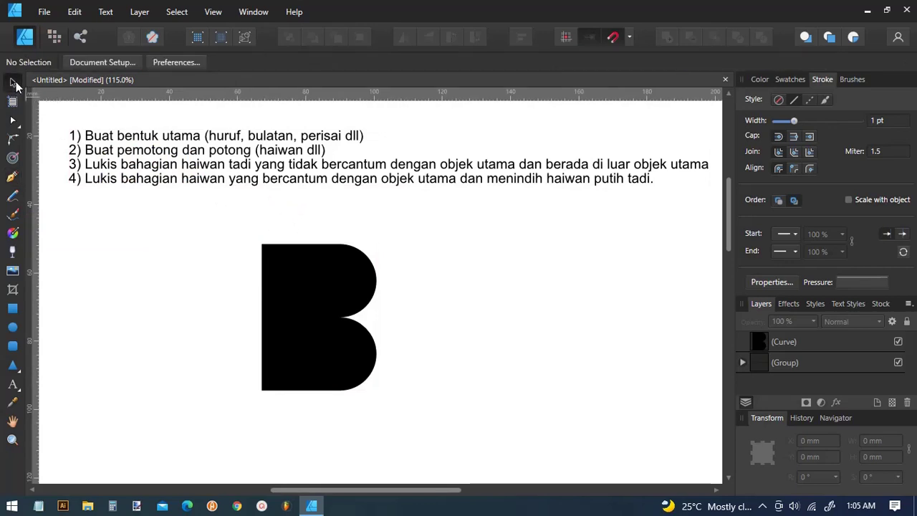
pyautogui.click(12, 176)
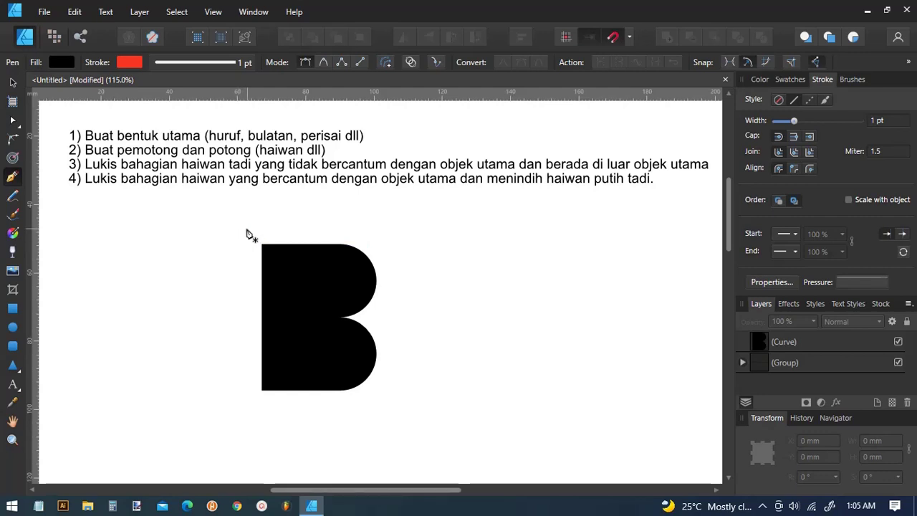
# Step: Trace the eagle's neck and upper beak down into the B's left side
pyautogui.click(304, 281)
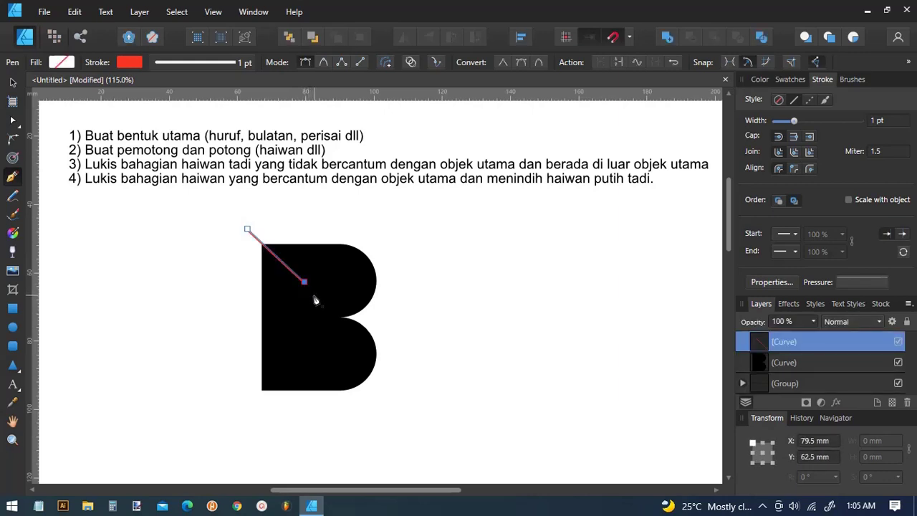
pyautogui.click(314, 295)
pyautogui.click(320, 309)
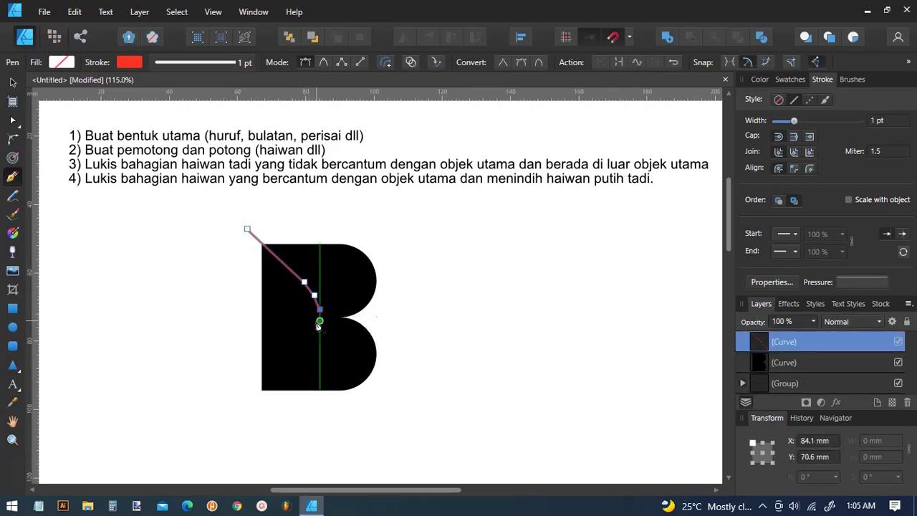
pyautogui.click(319, 321)
pyautogui.click(328, 333)
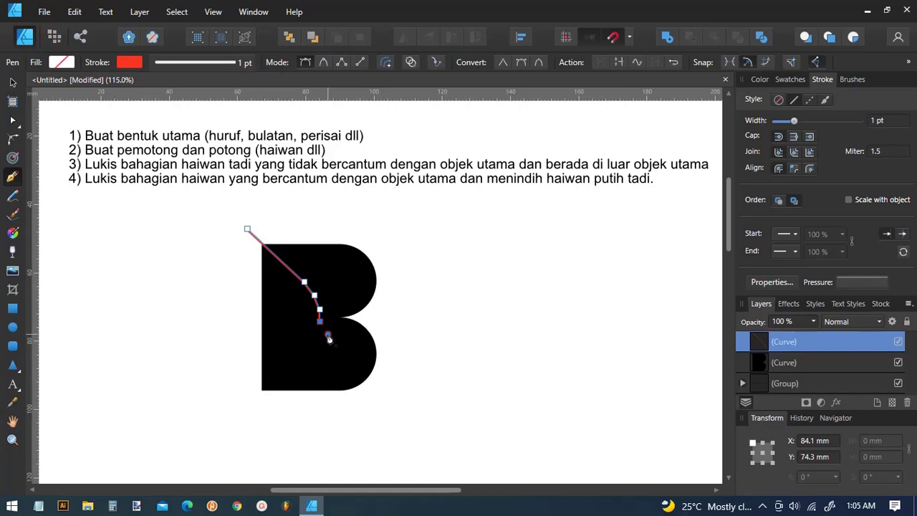
pyautogui.click(332, 346)
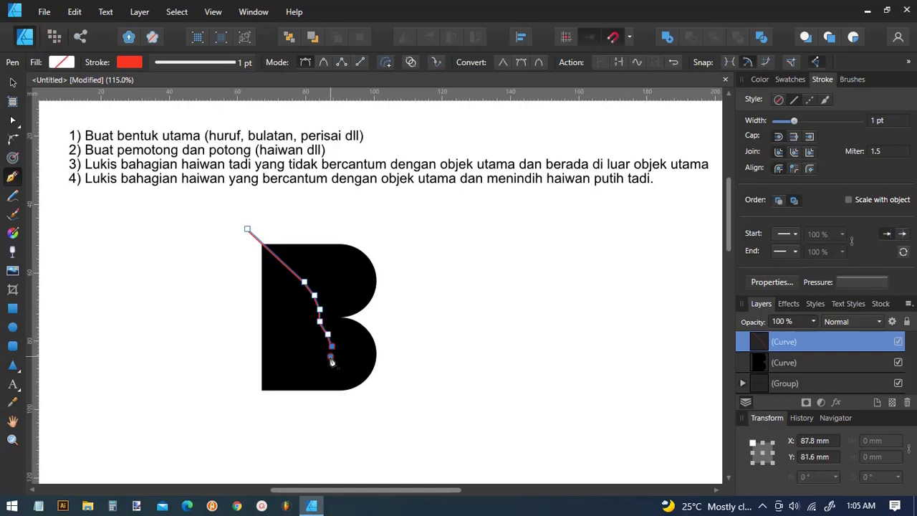
pyautogui.click(330, 356)
# Step: Add the hooked beak tip and lower beak, then close the eagle-head outline
pyautogui.click(319, 363)
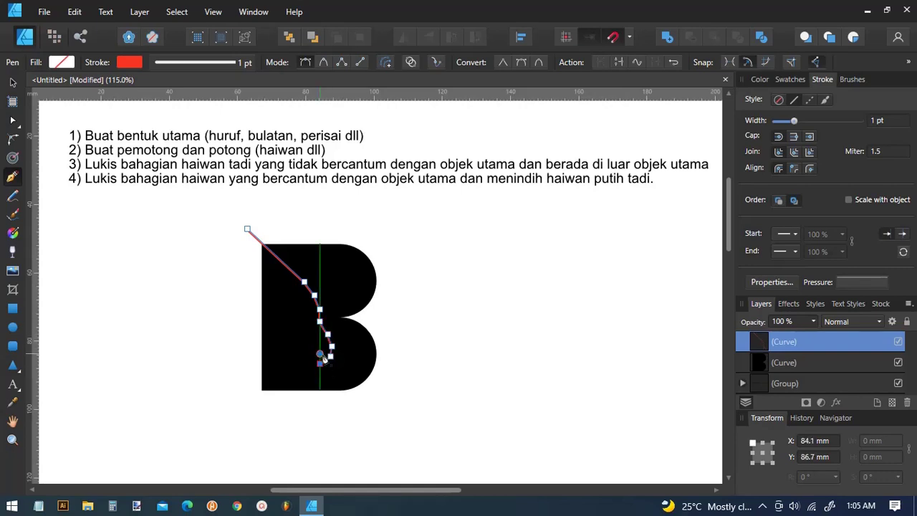
pyautogui.click(314, 351)
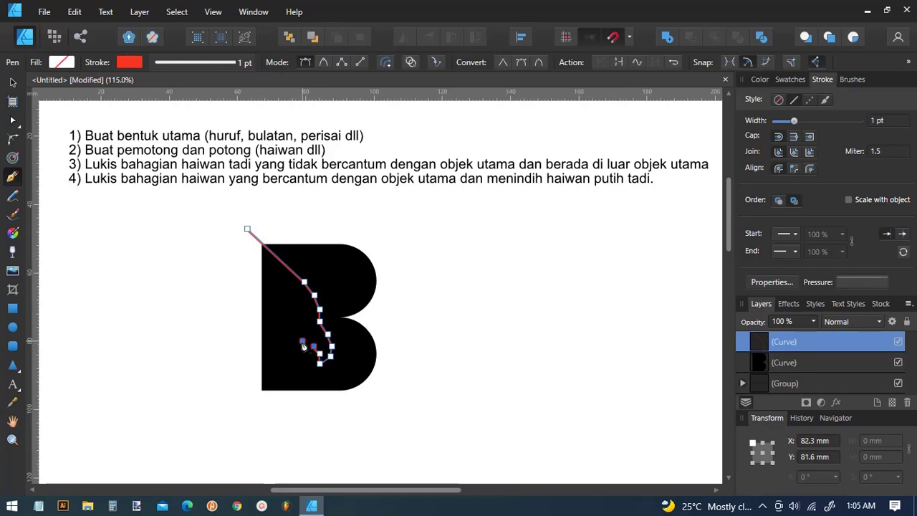
pyautogui.click(303, 341)
pyautogui.click(217, 303)
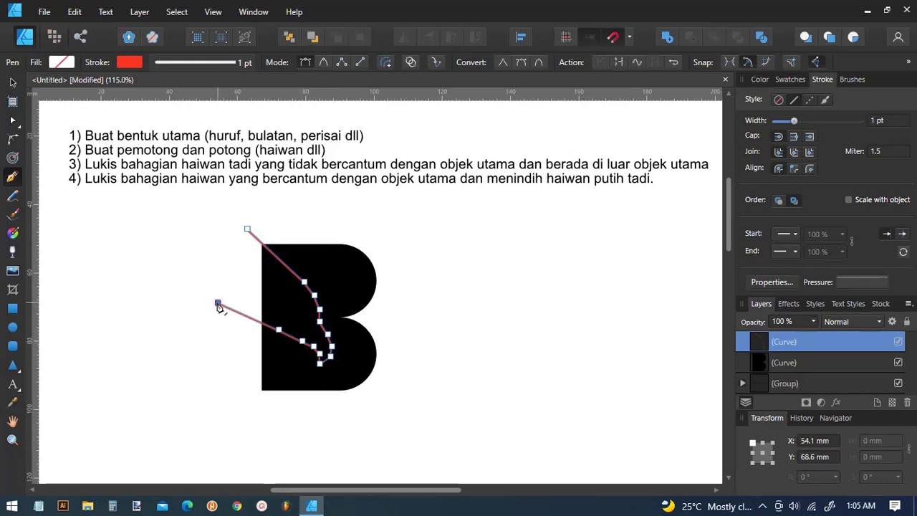
pyautogui.click(247, 230)
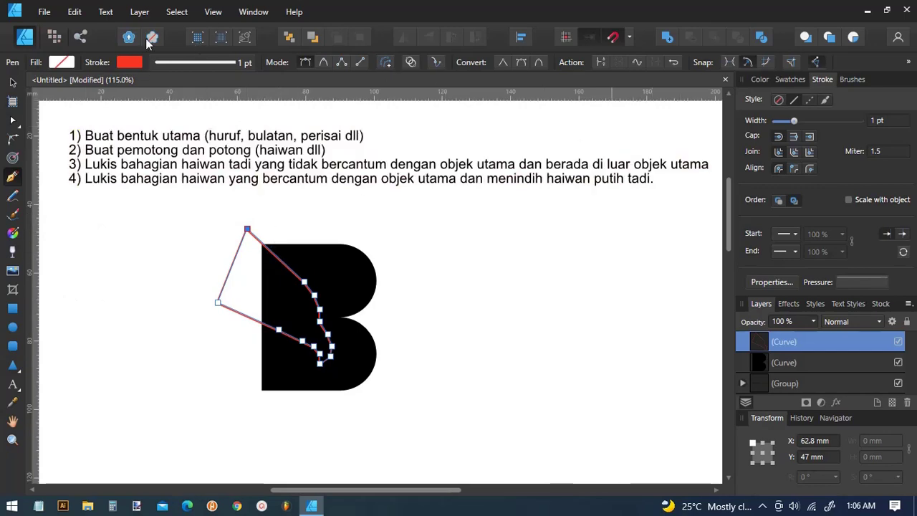
# Step: Fill the eagle-head shape with white
pyautogui.click(131, 62)
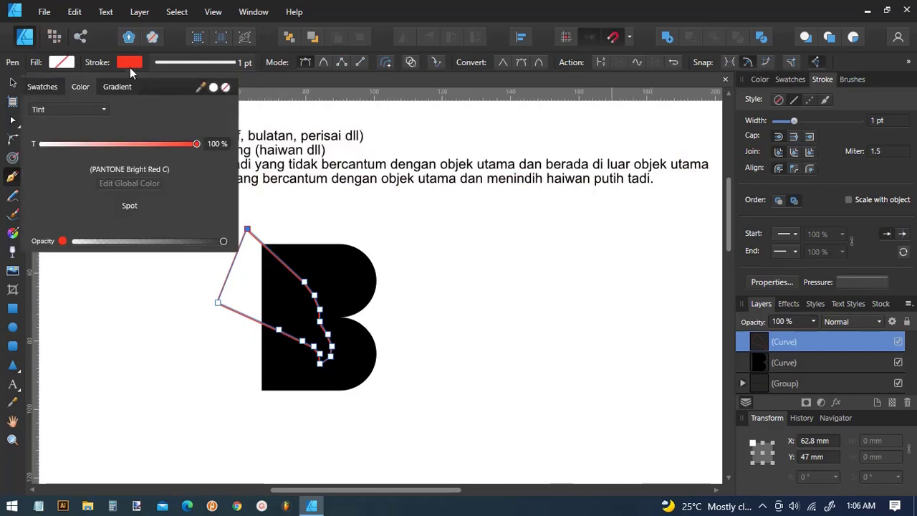
pyautogui.click(68, 63)
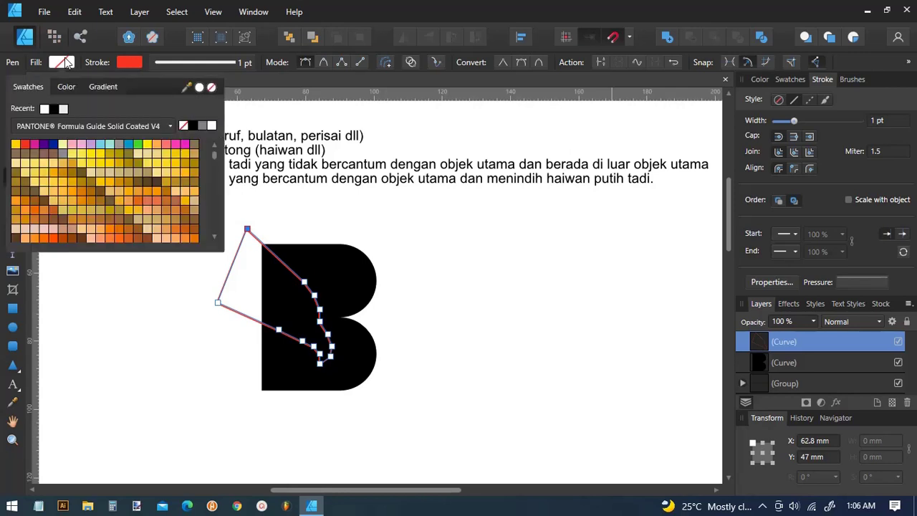
pyautogui.click(213, 126)
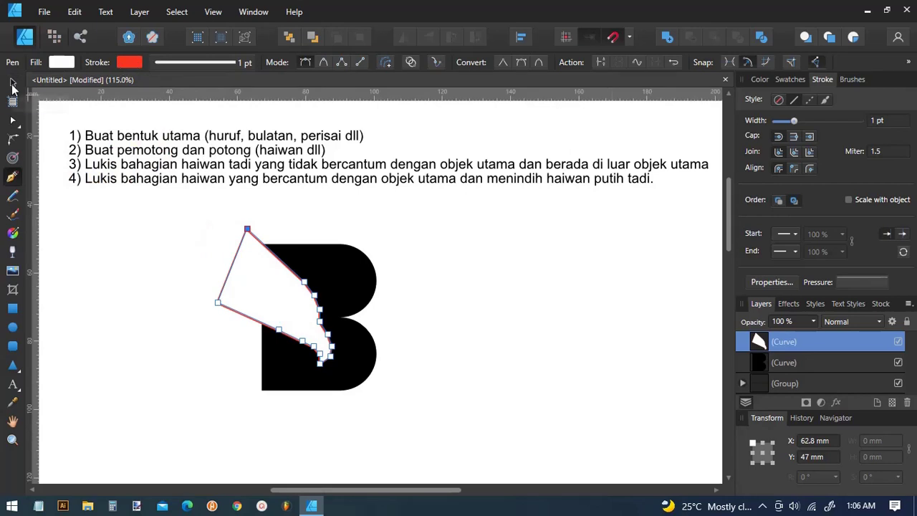
# Step: Select the eagle head and remove its red outline
pyautogui.click(12, 83)
pyautogui.click(172, 235)
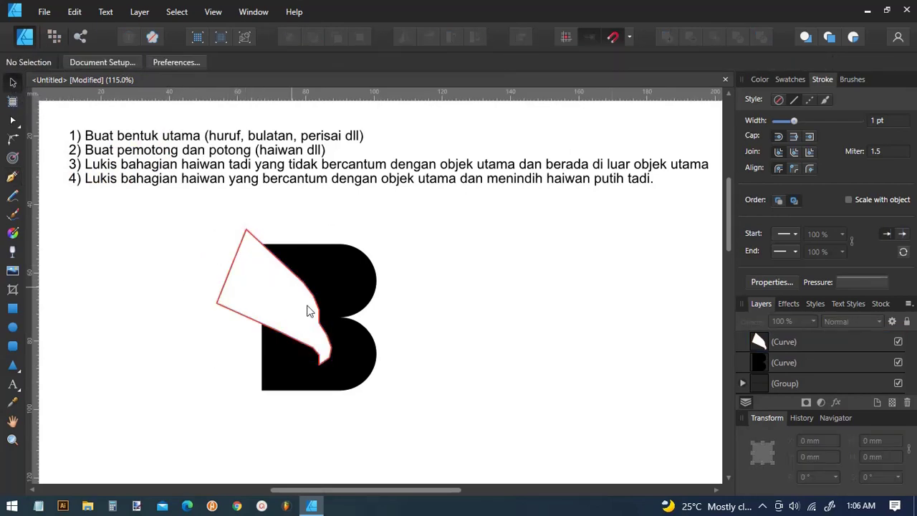
pyautogui.click(279, 311)
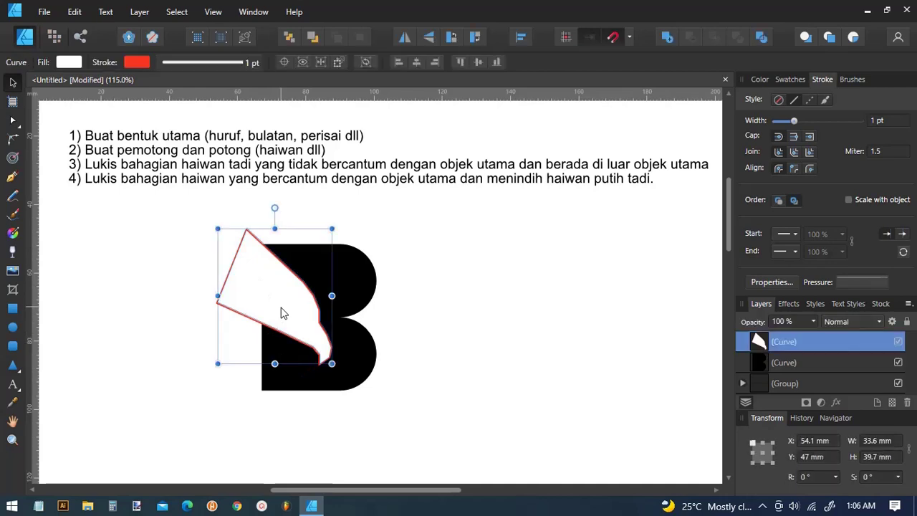
pyautogui.click(137, 63)
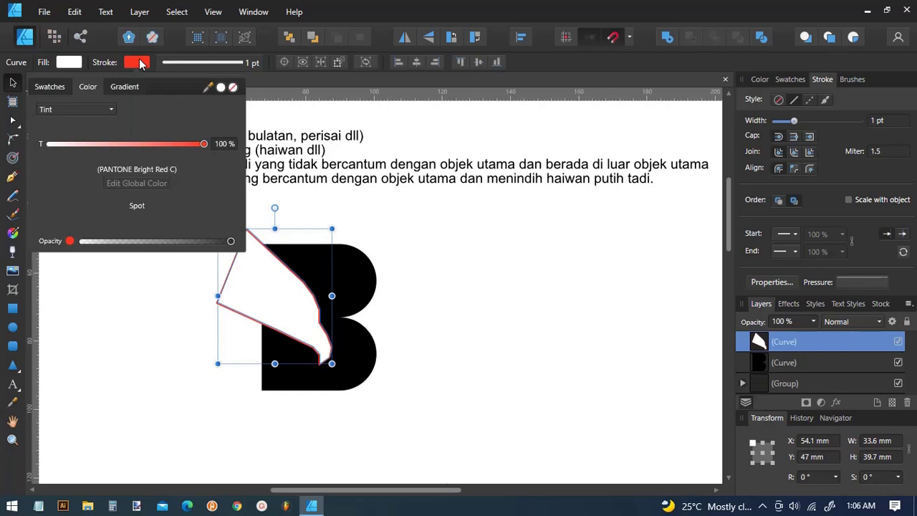
pyautogui.click(232, 87)
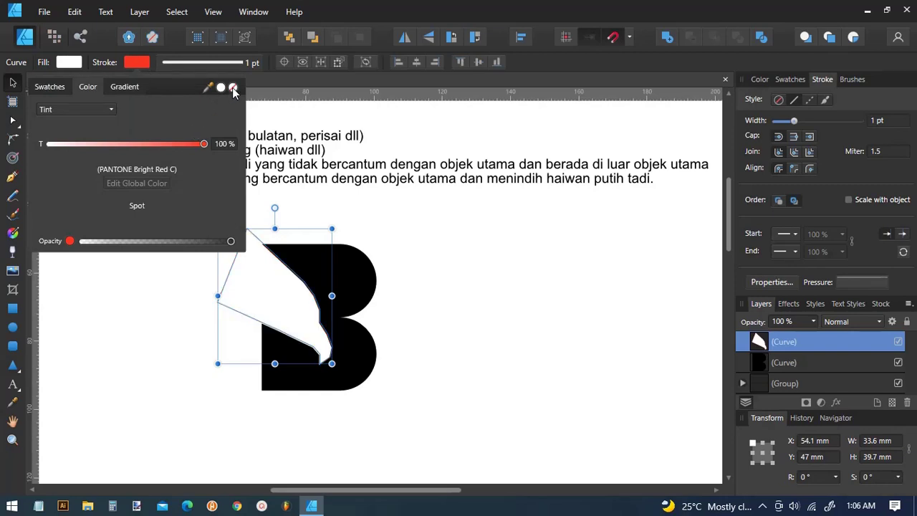
pyautogui.click(365, 227)
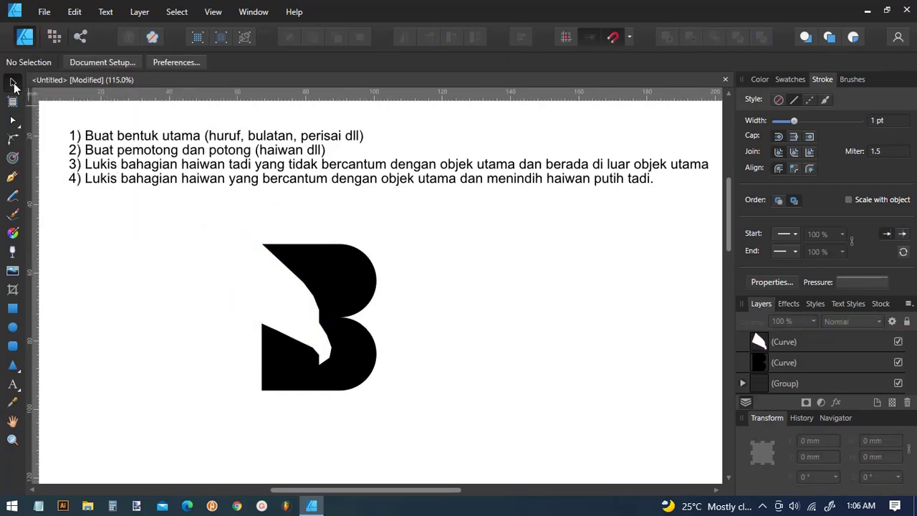
# Step: Scale the B and eagle head together to about 63 × 63.5 mm
pyautogui.moveTo(134, 201); pyautogui.dragTo(440, 443)
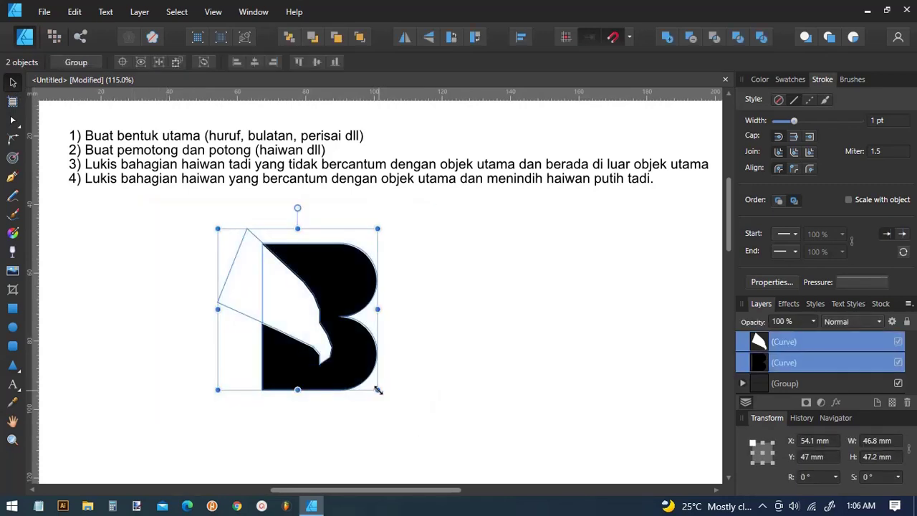
pyautogui.moveTo(378, 390); pyautogui.dragTo(437, 442)
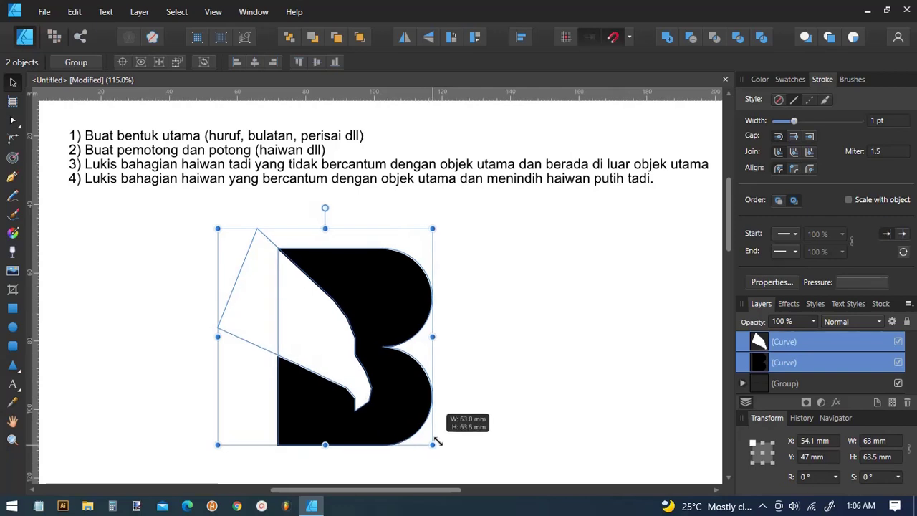
pyautogui.click(481, 356)
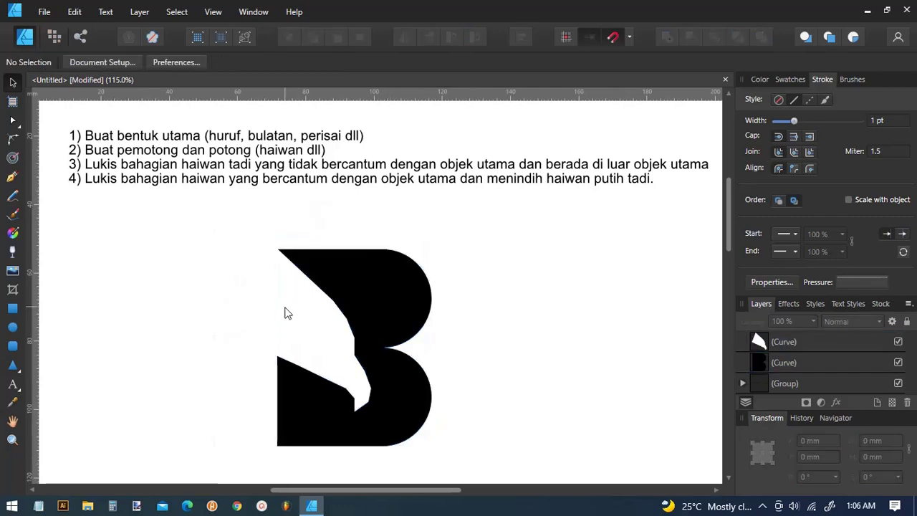
# Step: Subtract the eagle head from the B, leaving one black letter shape
pyautogui.click(295, 310)
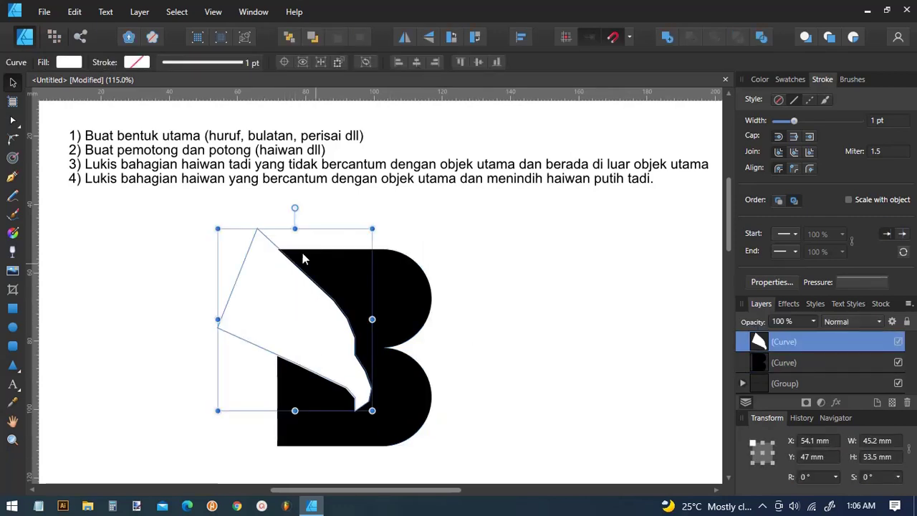
pyautogui.keyDown('shift'); pyautogui.click(407, 281); pyautogui.keyUp('shift')
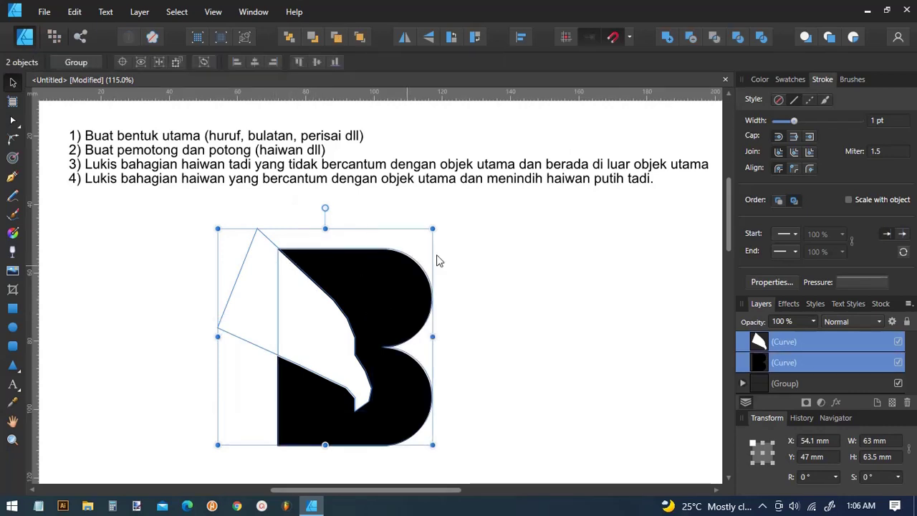
pyautogui.click(693, 40)
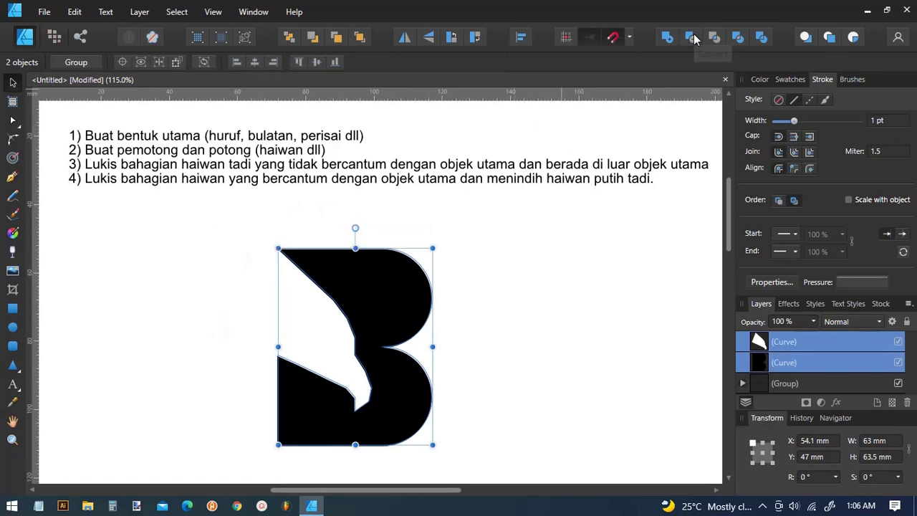
pyautogui.click(485, 250)
pyautogui.click(370, 276)
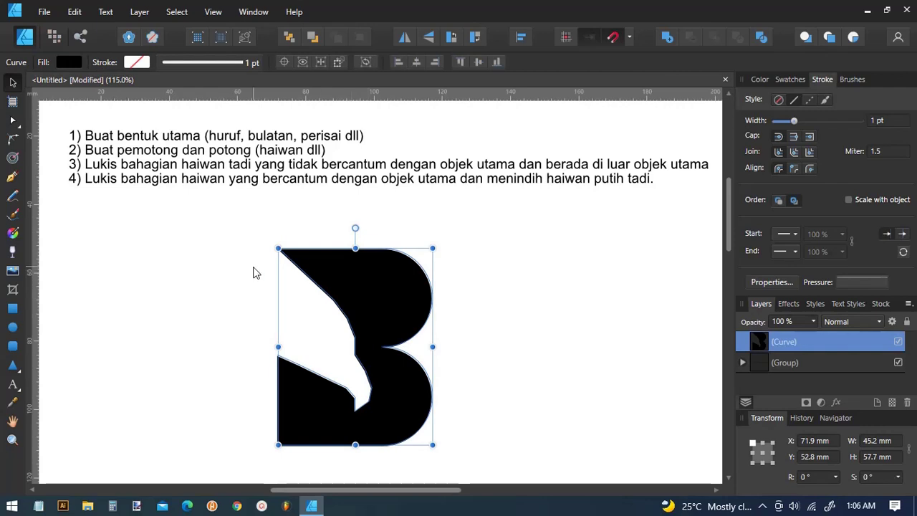
pyautogui.click(226, 265)
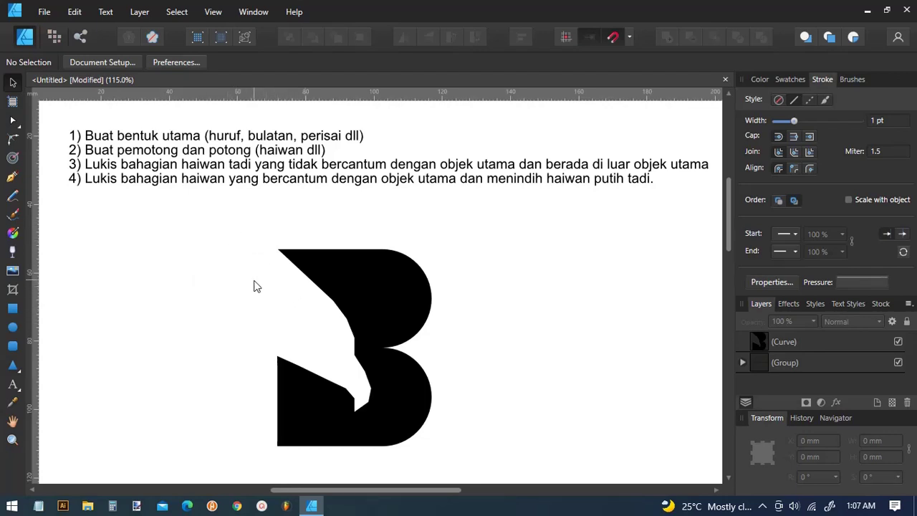
# Step: Draw a closed feather-wedge path from the eagle's neck up toward the head
pyautogui.click(13, 179)
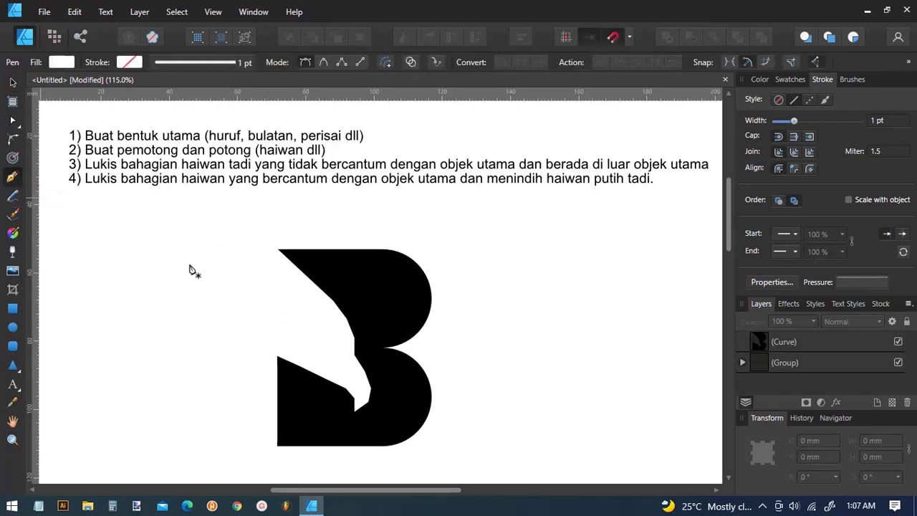
pyautogui.click(302, 289)
pyautogui.moveTo(240, 234); pyautogui.dragTo(237, 251)
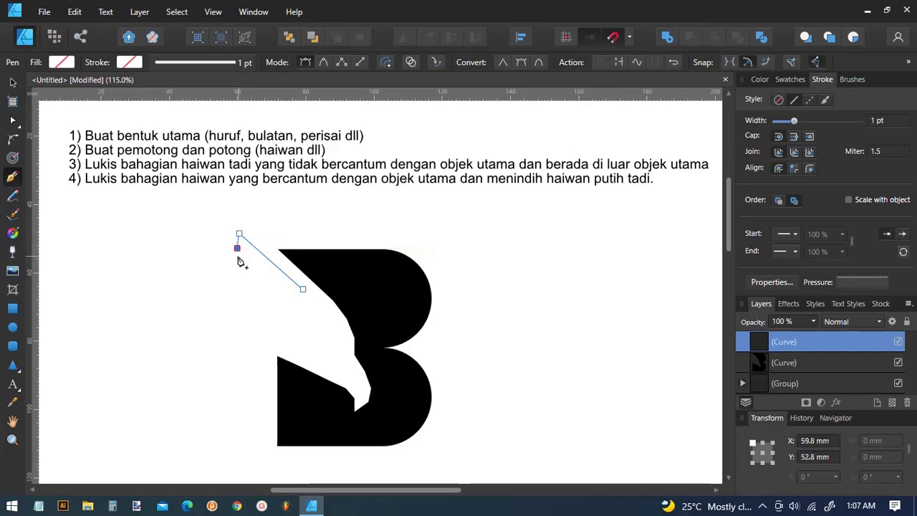
pyautogui.click(241, 256)
pyautogui.click(256, 270)
pyautogui.click(302, 288)
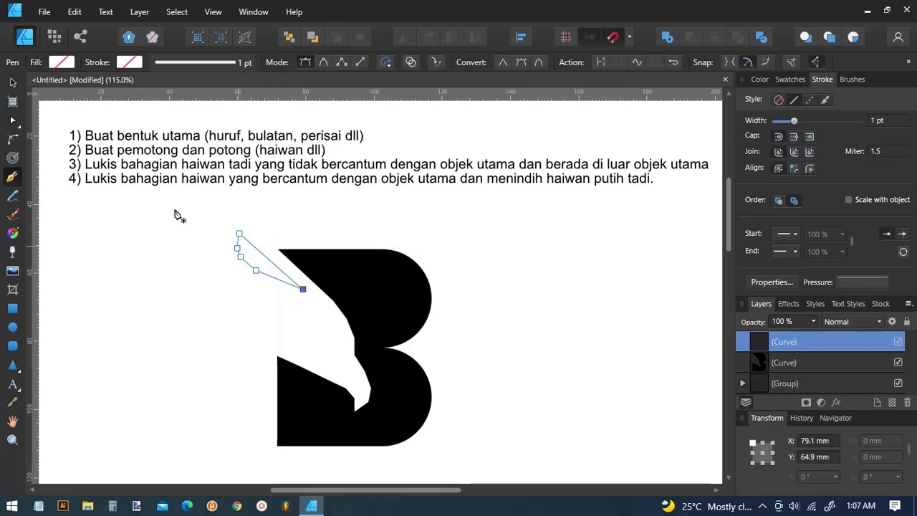
# Step: Fill the feather shape black from Recent swatches and deselect it
pyautogui.click(13, 121)
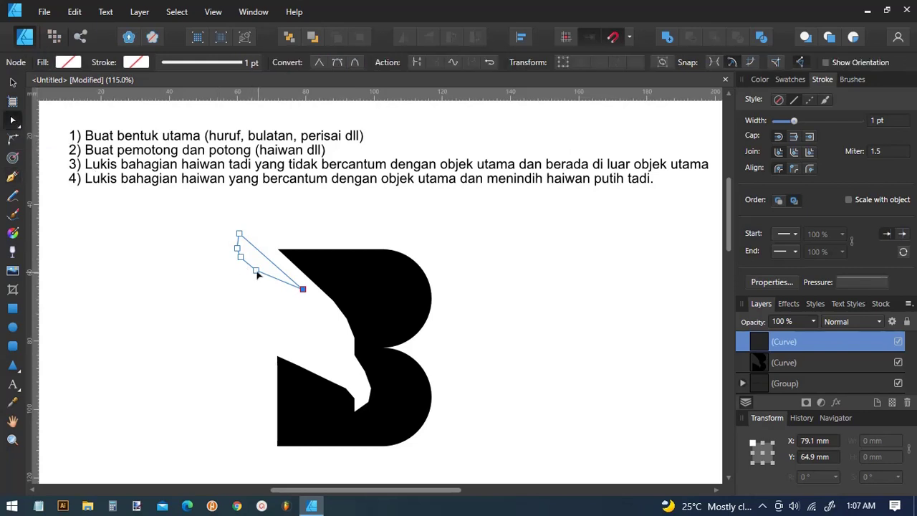
pyautogui.click(254, 266)
pyautogui.click(69, 62)
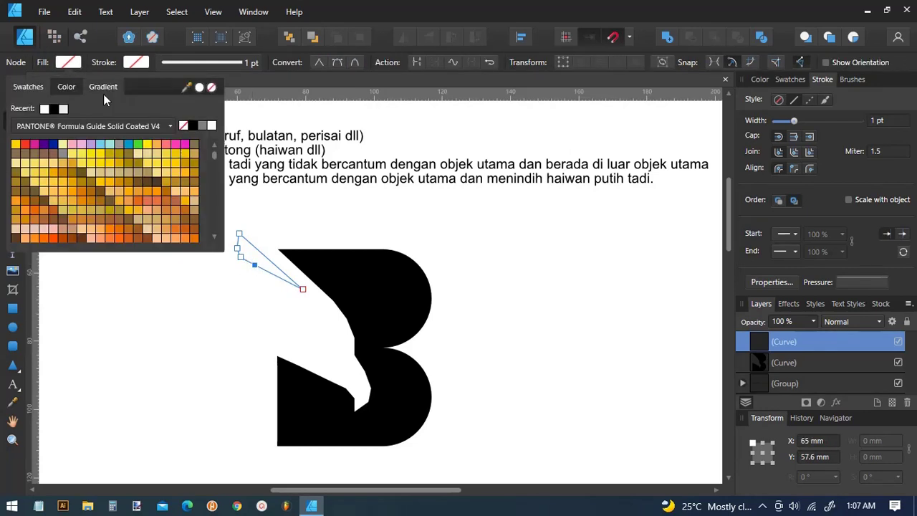
pyautogui.click(54, 108)
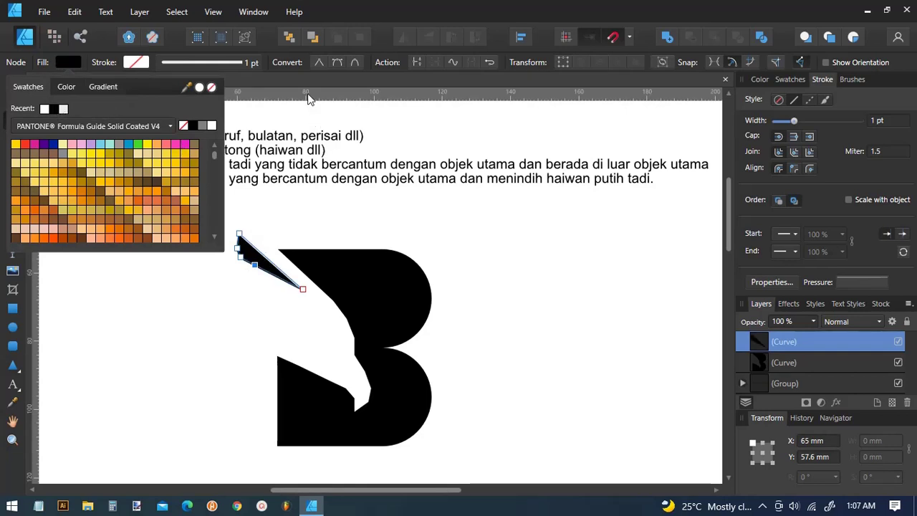
pyautogui.click(12, 83)
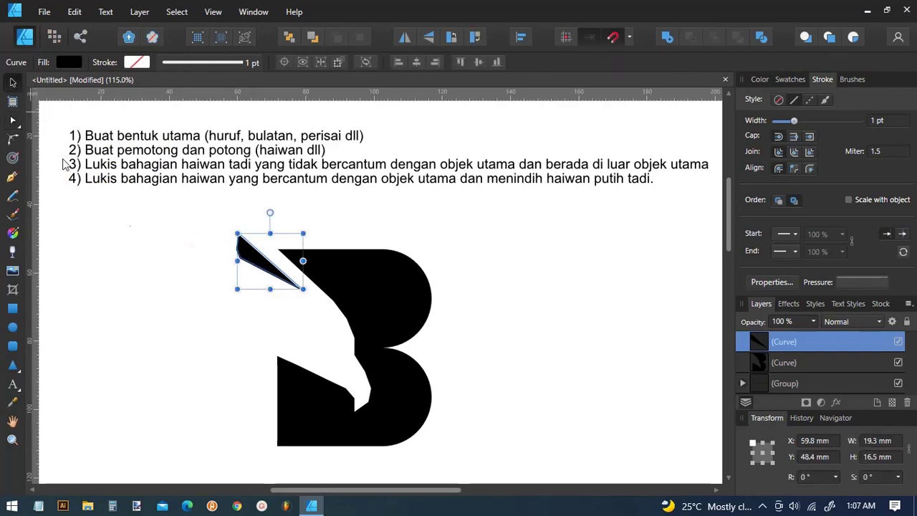
pyautogui.click(165, 247)
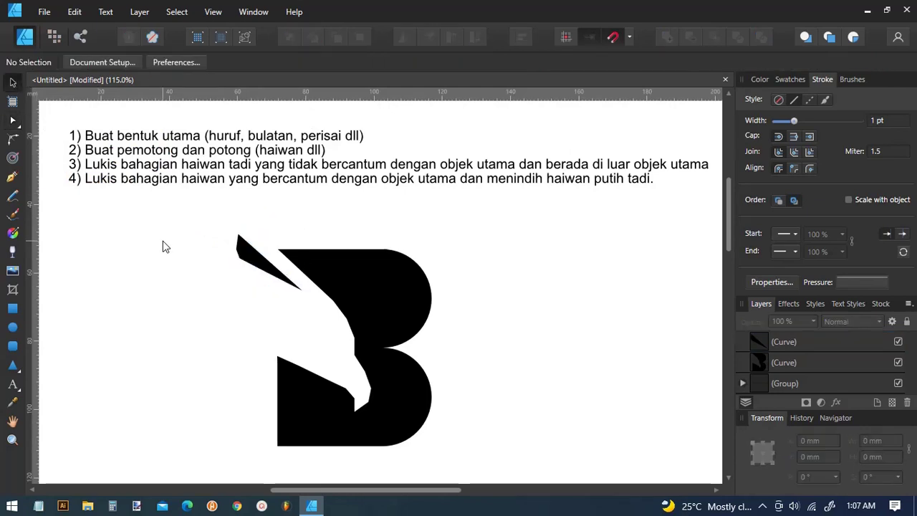
# Step: Draw a closed second feather-wedge path just below the first
pyautogui.click(12, 176)
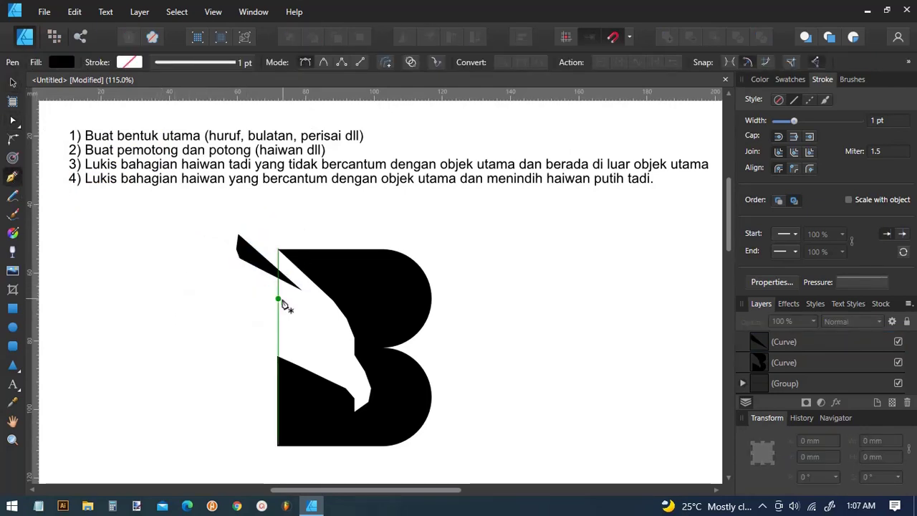
pyautogui.click(296, 296)
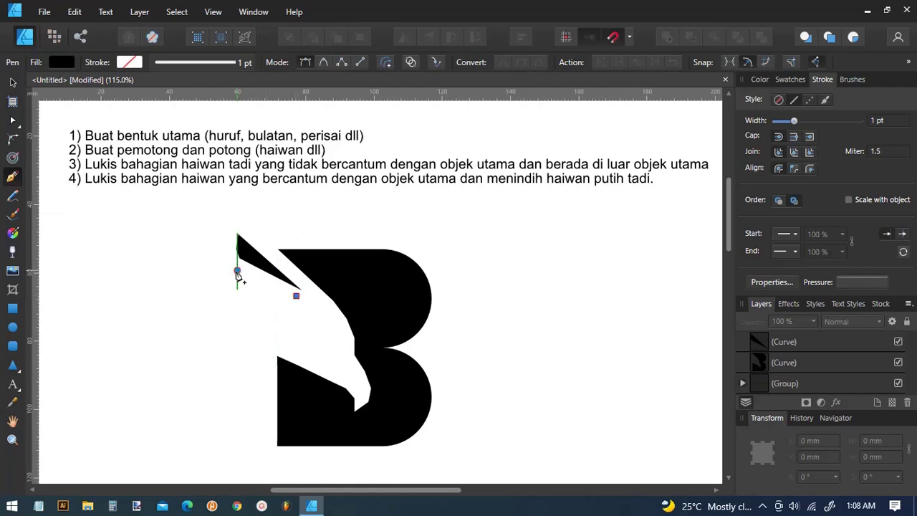
pyautogui.click(237, 272)
pyautogui.click(237, 283)
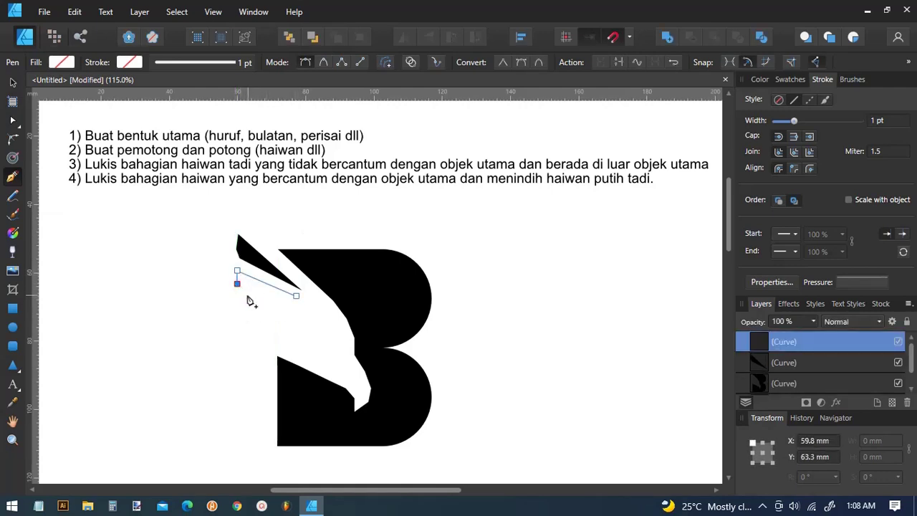
pyautogui.click(249, 295)
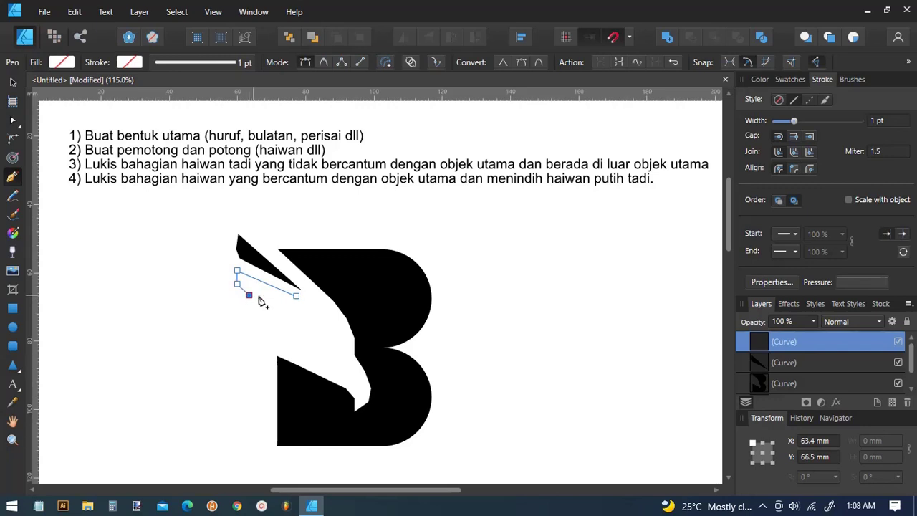
pyautogui.click(308, 306)
pyautogui.click(296, 296)
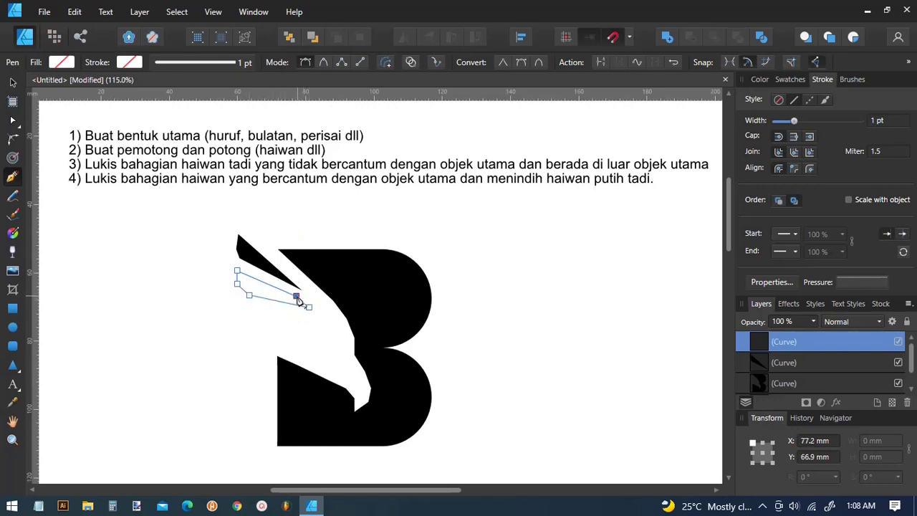
# Step: Fill the second feather black, reshape its tip, and nudge it slightly right
pyautogui.click(58, 63)
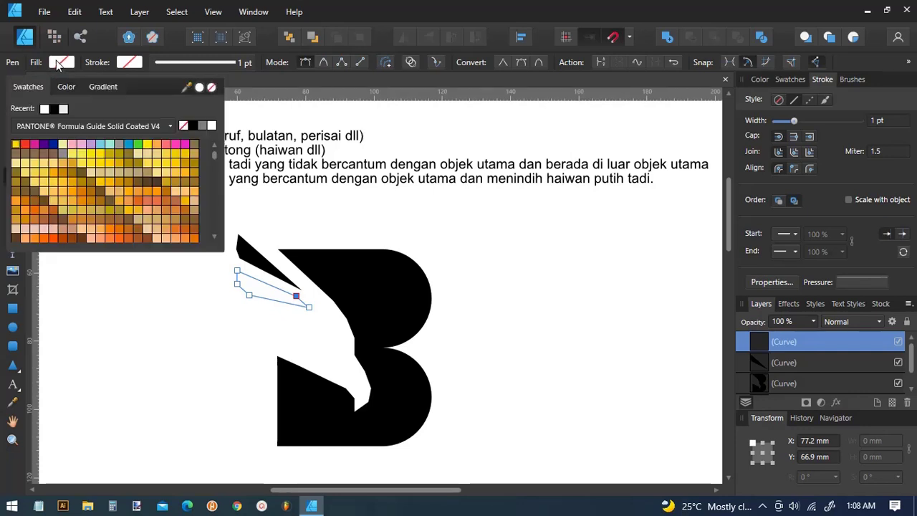
pyautogui.click(54, 112)
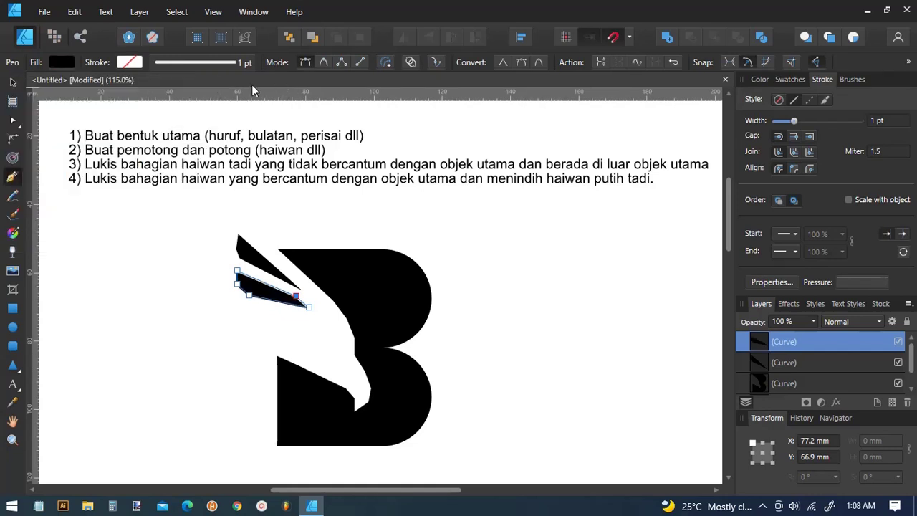
pyautogui.click(13, 119)
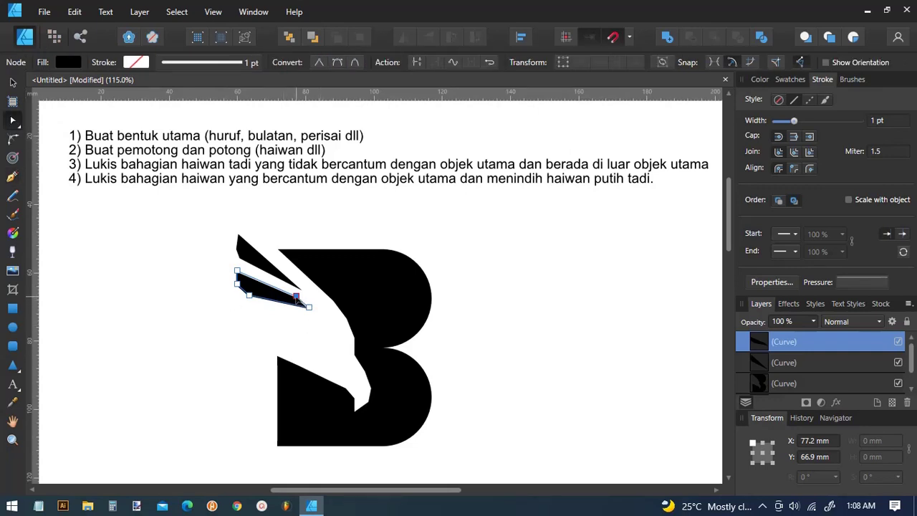
pyautogui.moveTo(291, 295); pyautogui.dragTo(279, 296)
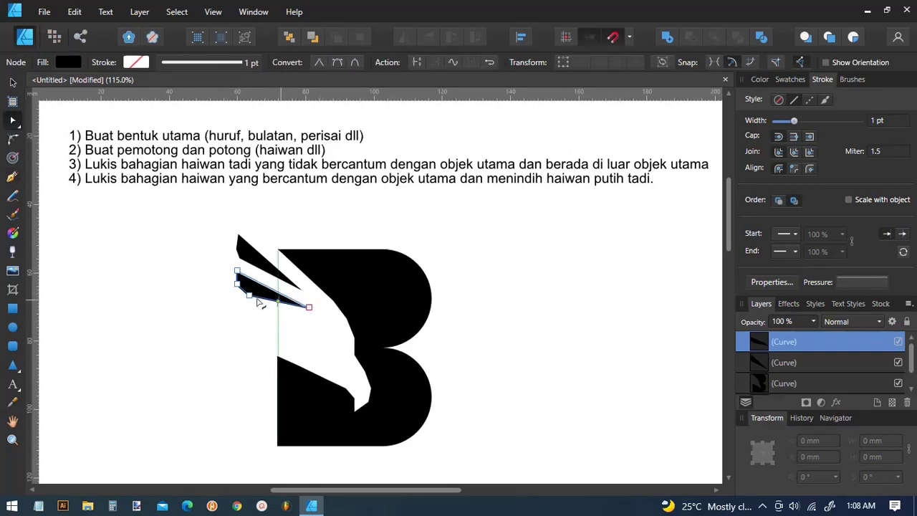
pyautogui.click(12, 83)
pyautogui.moveTo(263, 290); pyautogui.dragTo(266, 290)
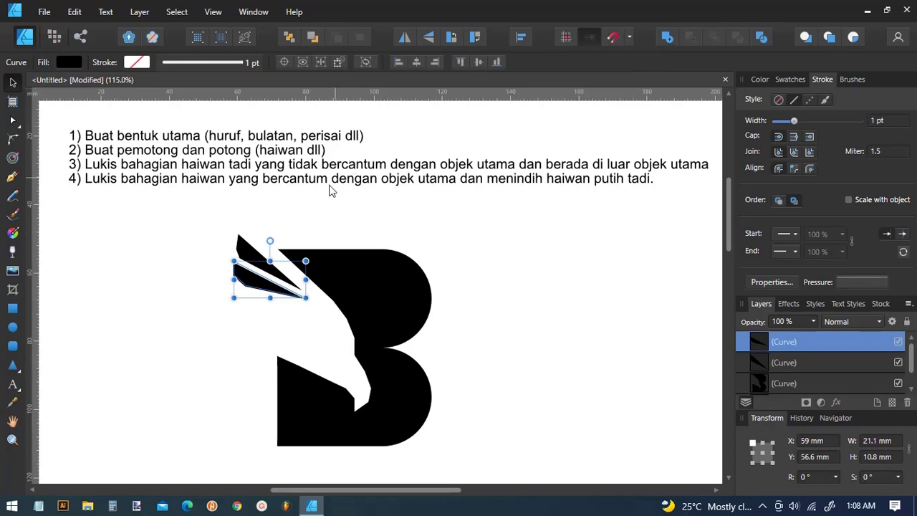
pyautogui.click(318, 204)
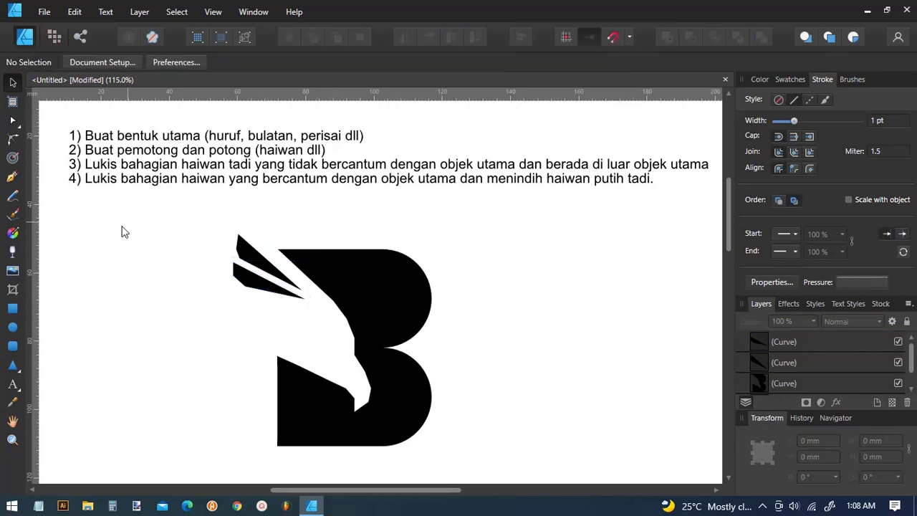
# Step: Draw a closed third feather-wedge path below the other two
pyautogui.click(12, 178)
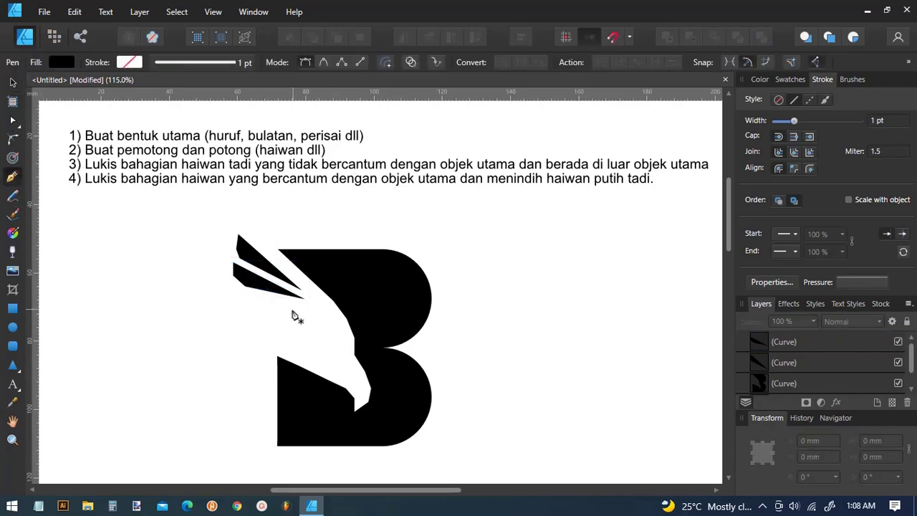
pyautogui.click(293, 304)
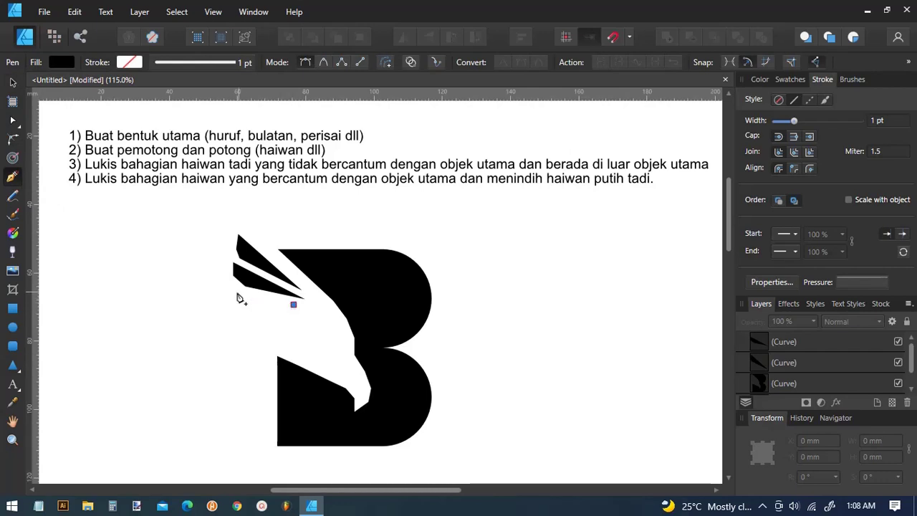
pyautogui.click(236, 292)
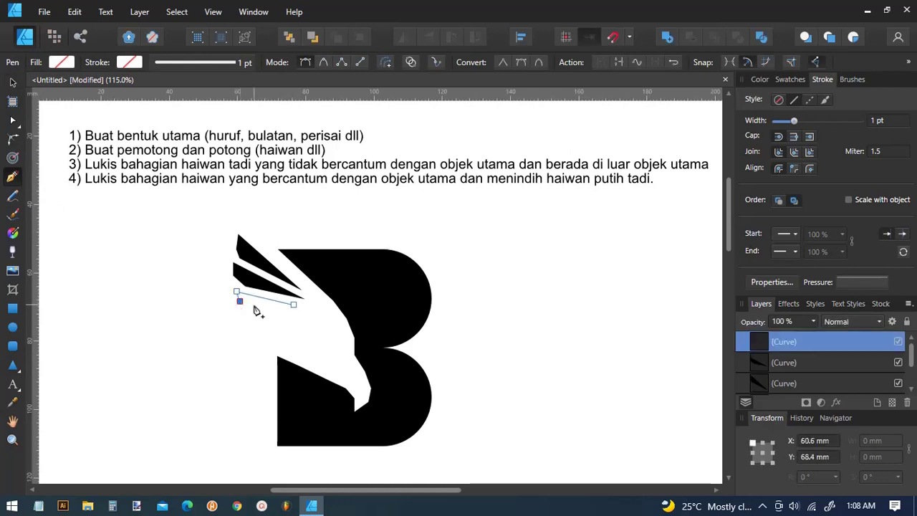
pyautogui.click(256, 308)
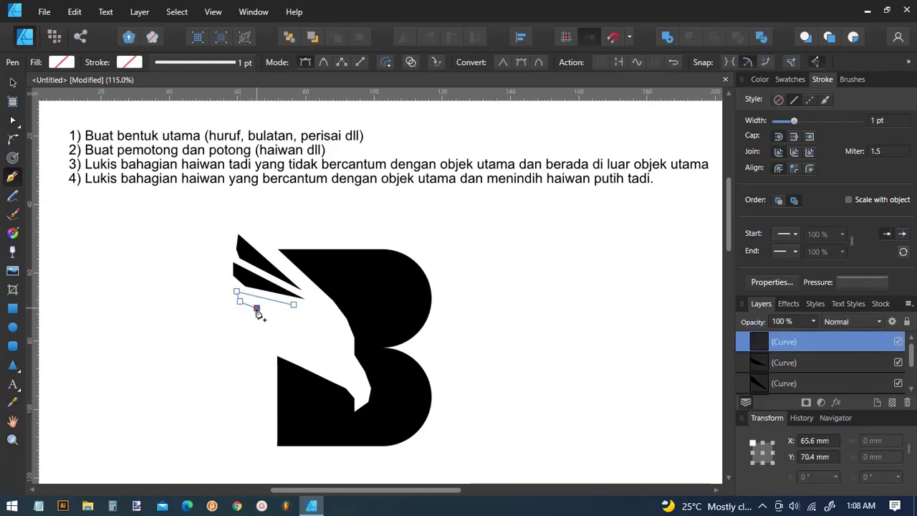
pyautogui.click(307, 316)
pyautogui.click(293, 304)
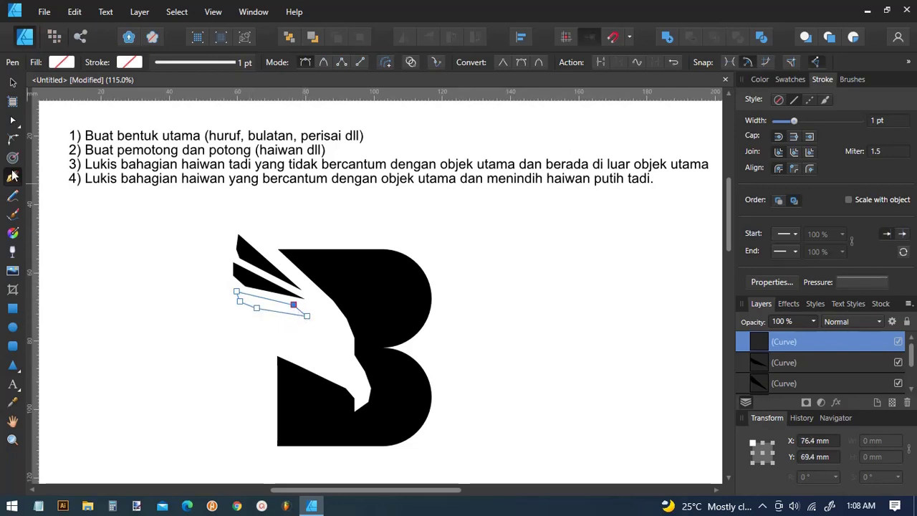
# Step: Fill the third feather black and deselect it
pyautogui.click(13, 123)
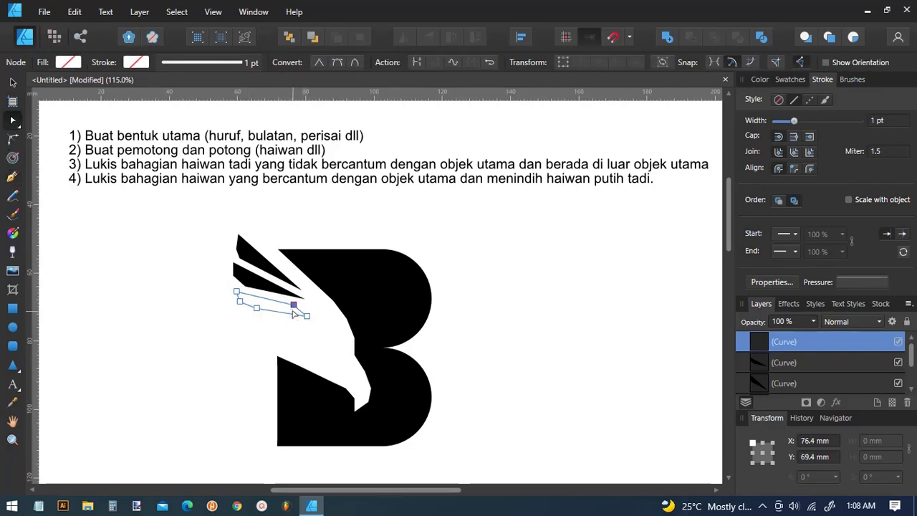
pyautogui.click(215, 279)
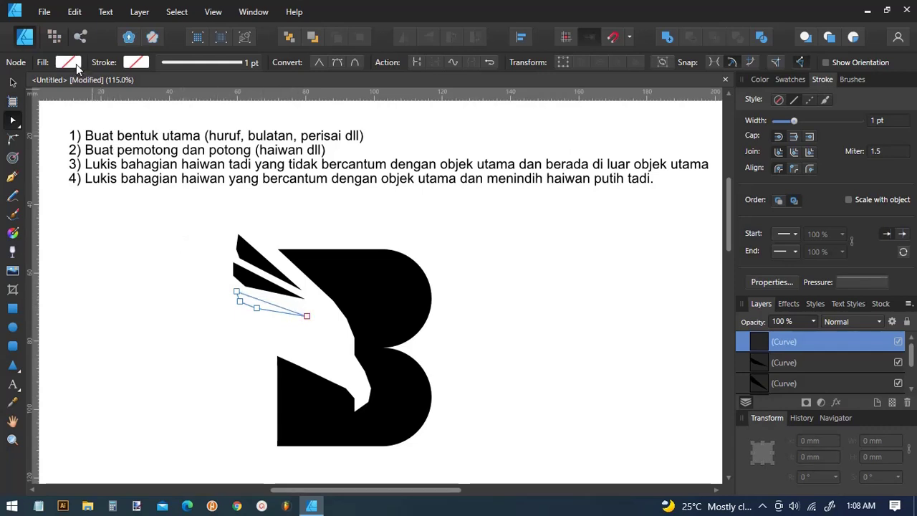
pyautogui.click(69, 62)
pyautogui.click(193, 126)
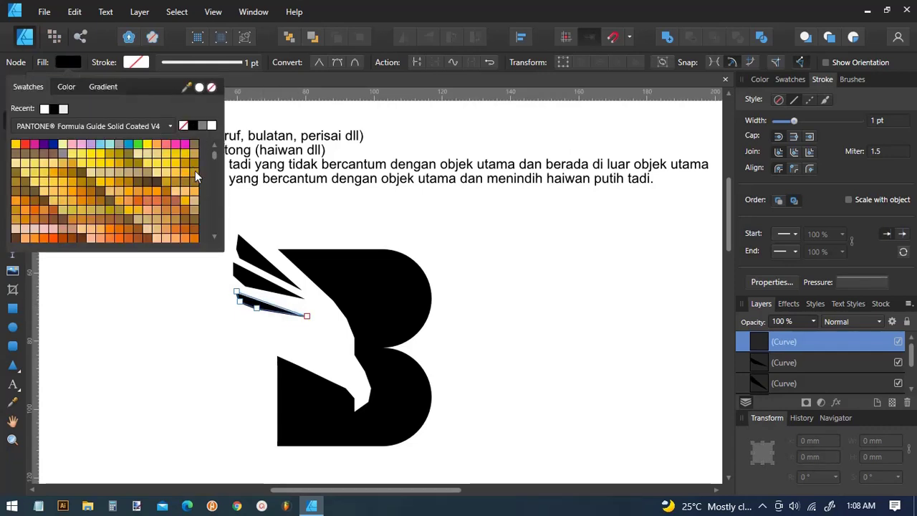
pyautogui.click(266, 86)
pyautogui.click(13, 82)
pyautogui.click(123, 209)
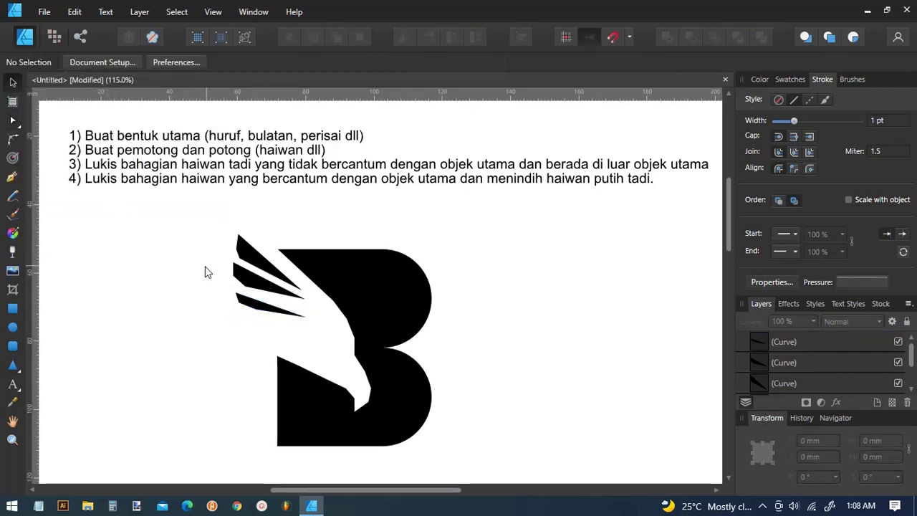
# Step: Pull the middle feather's tip node down and right
pyautogui.click(245, 285)
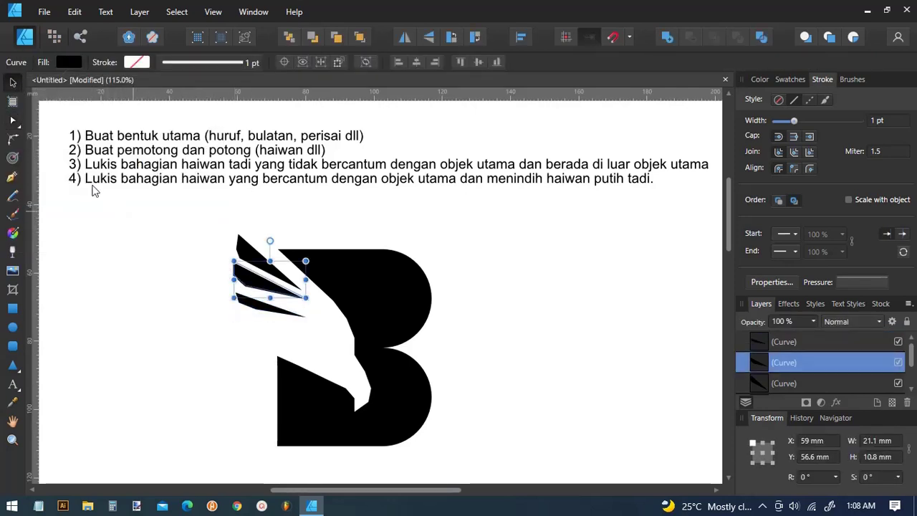
pyautogui.click(14, 122)
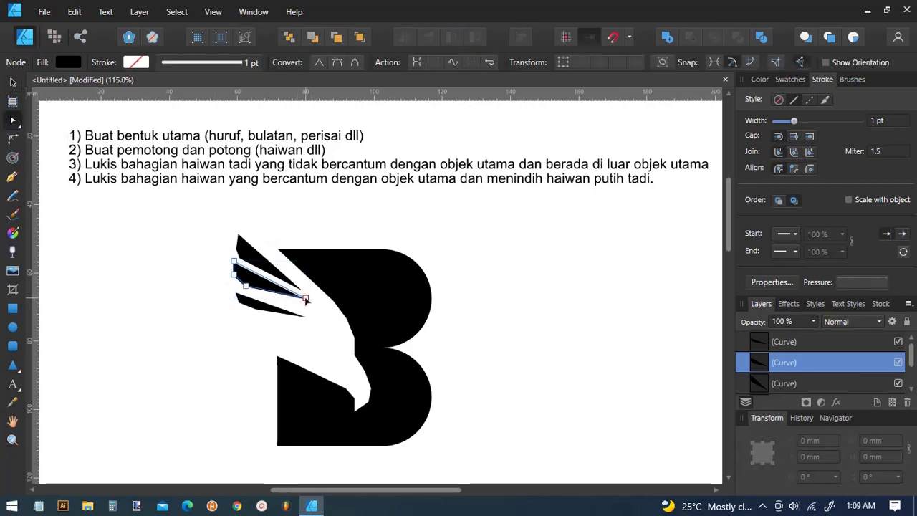
pyautogui.moveTo(307, 297); pyautogui.dragTo(310, 308)
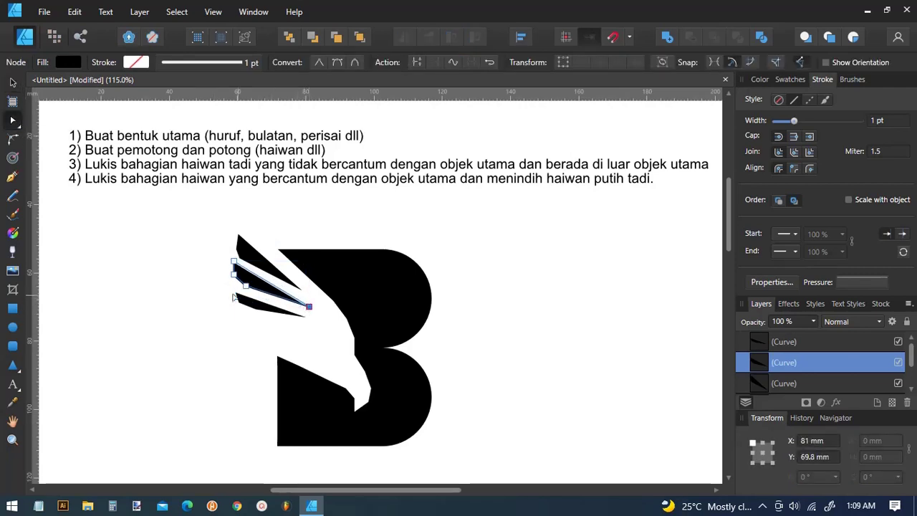
pyautogui.click(12, 82)
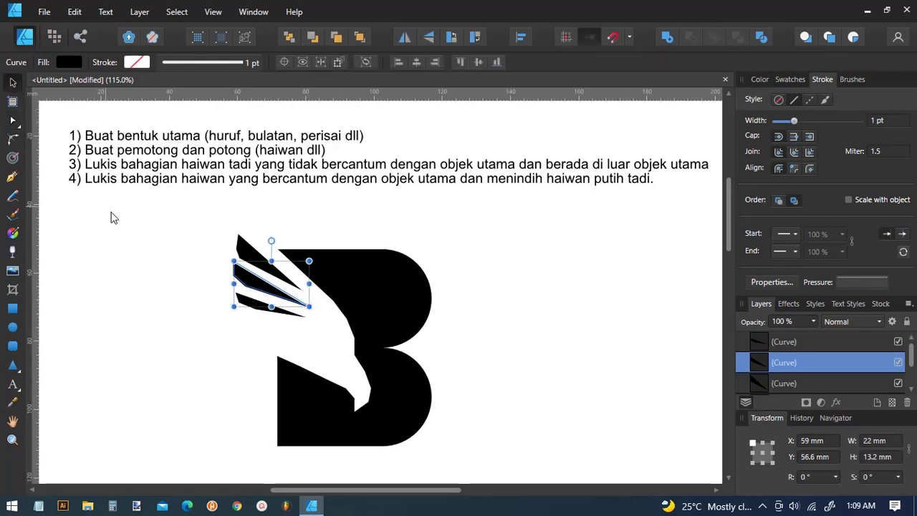
pyautogui.click(123, 250)
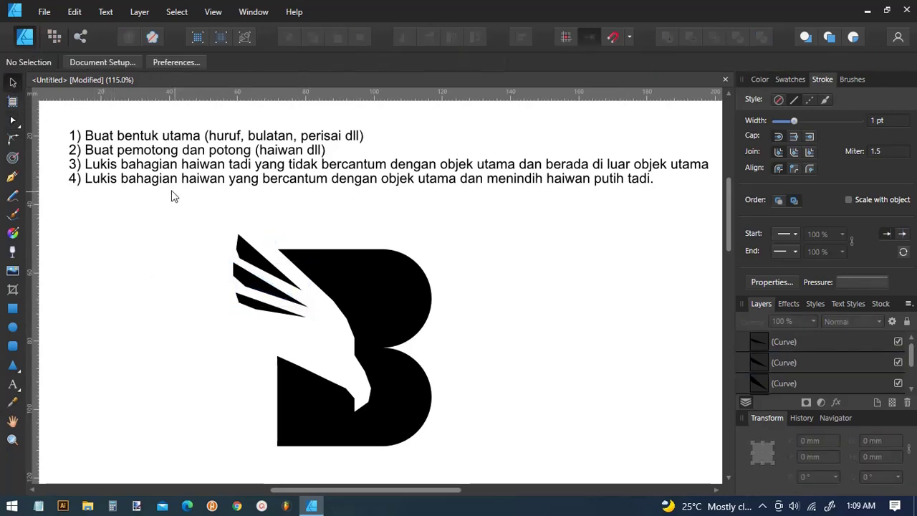
# Step: Scale the three feather strokes to 25.6 × 28.4 mm and shift them slightly right and down
pyautogui.moveTo(171, 189)
pyautogui.mouseDown()
pyautogui.moveTo(289, 326)
pyautogui.moveTo(322, 348)
pyautogui.mouseUp()
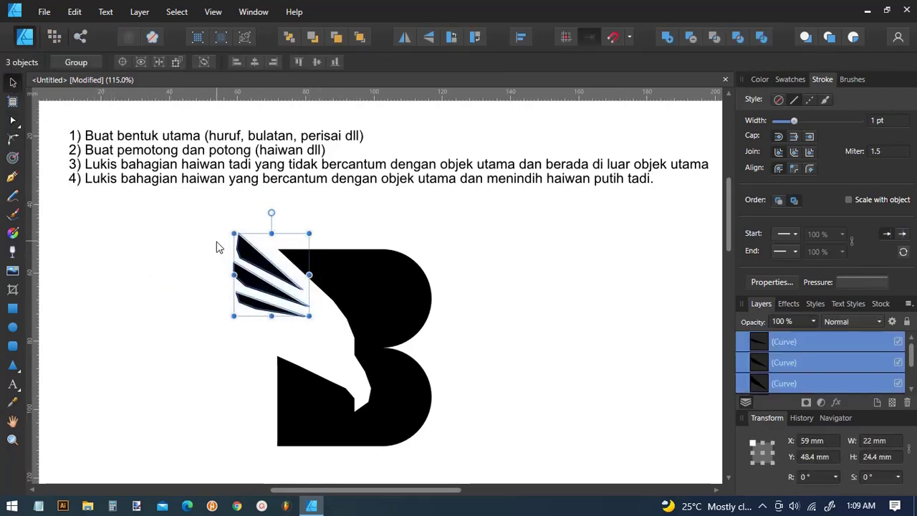
pyautogui.moveTo(232, 232); pyautogui.dragTo(218, 222)
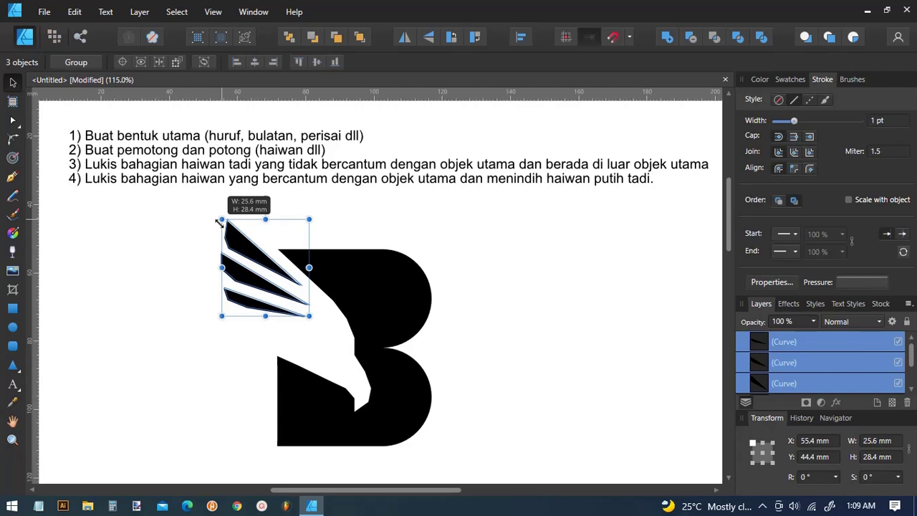
pyautogui.moveTo(219, 222); pyautogui.dragTo(219, 222)
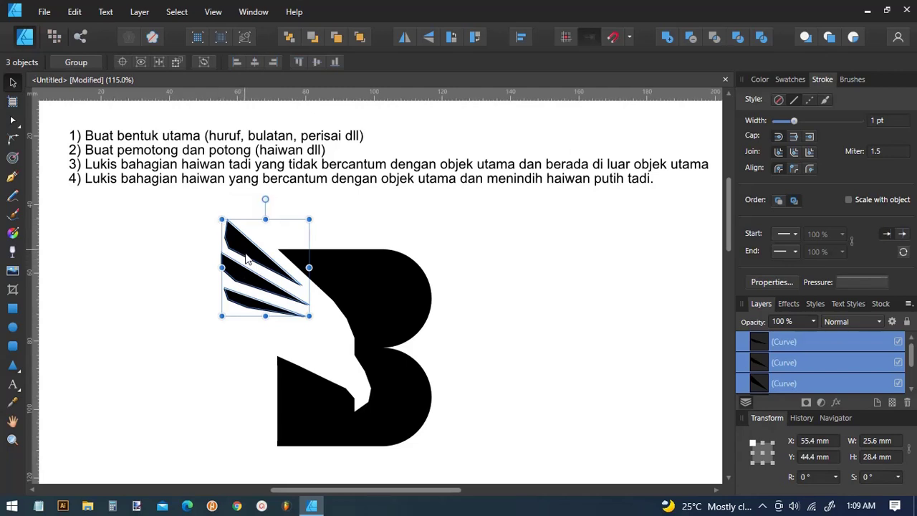
pyautogui.moveTo(246, 259); pyautogui.dragTo(246, 258)
# Step: Draw a closed four-point wedge path near the beak inside the eagle-head notch
pyautogui.click(173, 246)
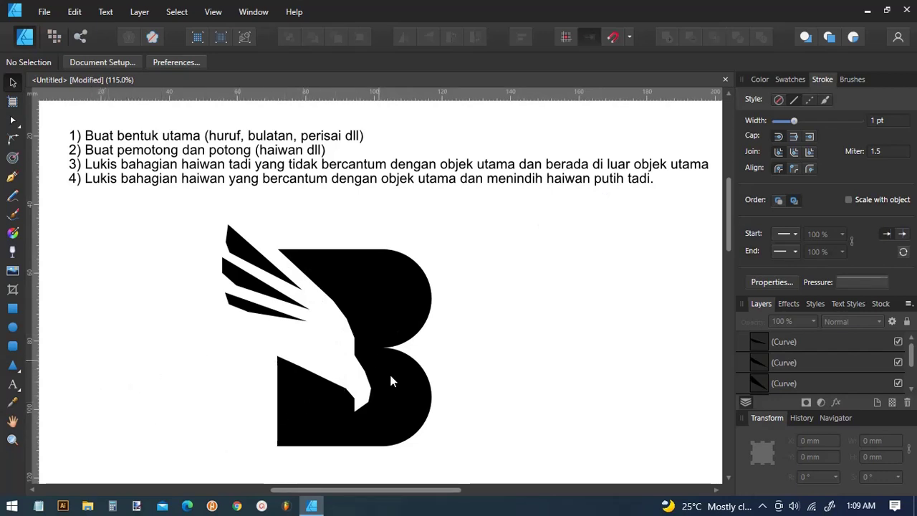
pyautogui.click(13, 178)
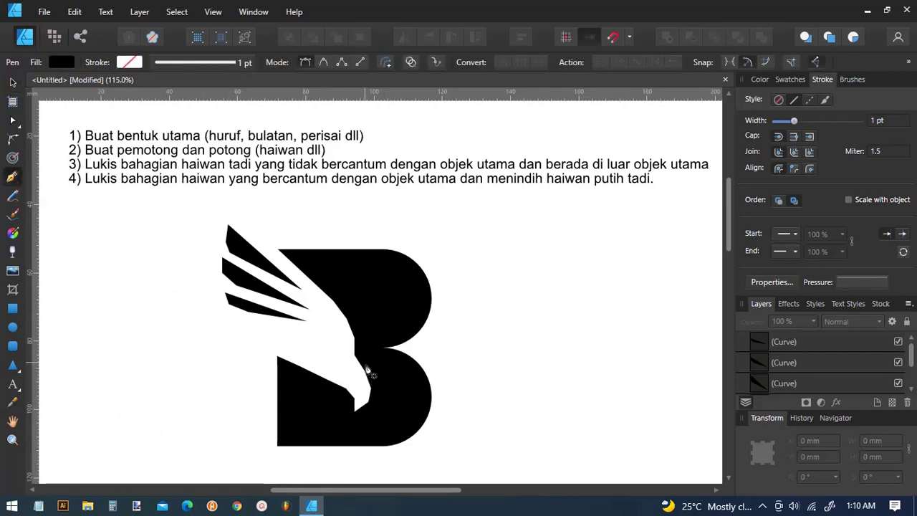
pyautogui.click(367, 360)
pyautogui.click(336, 356)
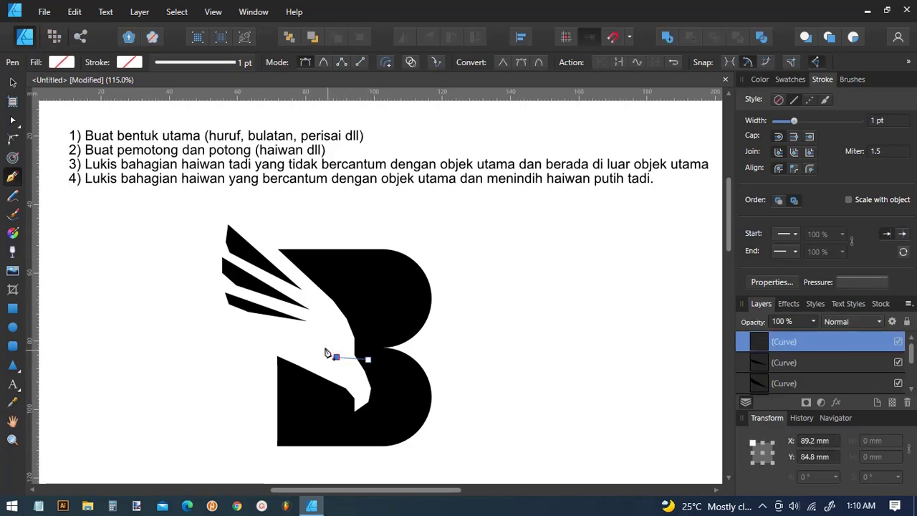
pyautogui.click(323, 333)
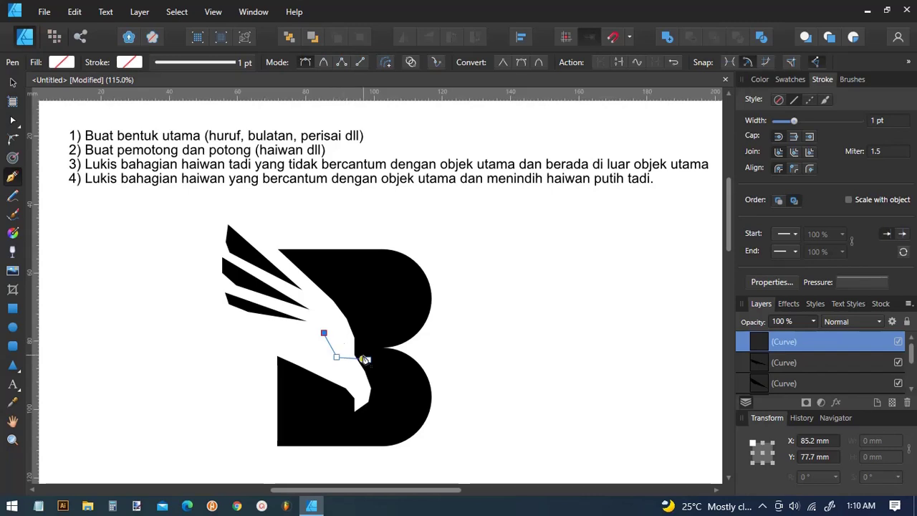
pyautogui.click(357, 351)
pyautogui.click(368, 360)
# Step: Fill the wedge with the recent black swatch and deselect it
pyautogui.click(69, 62)
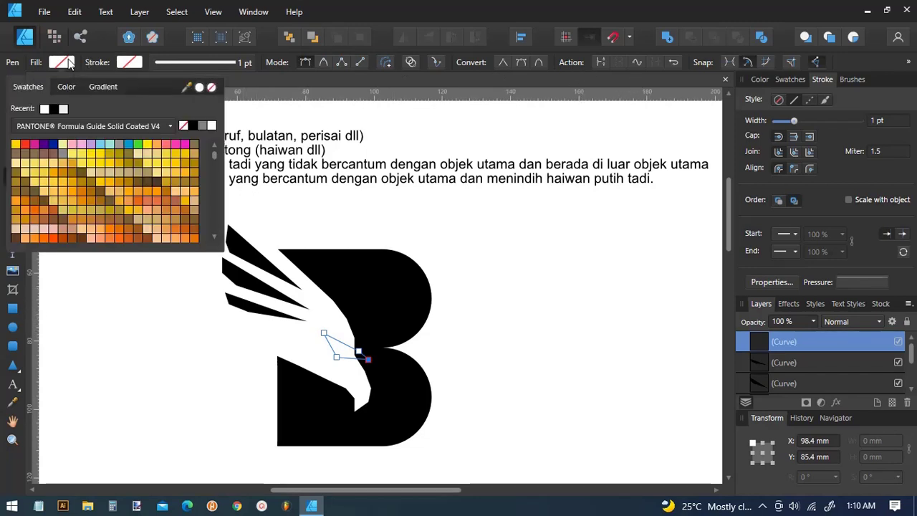
pyautogui.click(57, 109)
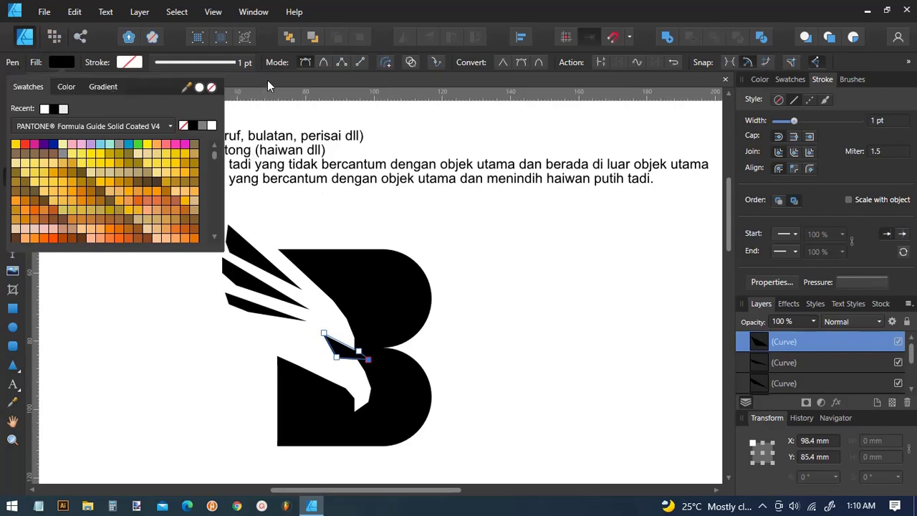
pyautogui.click(12, 83)
pyautogui.click(146, 237)
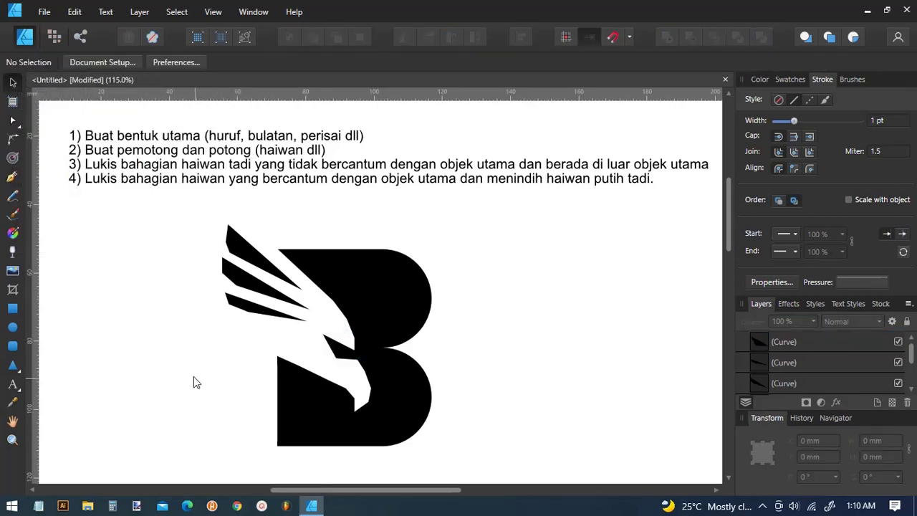
# Step: Combine the small black wedge and the B with the Add boolean operation
pyautogui.click(340, 356)
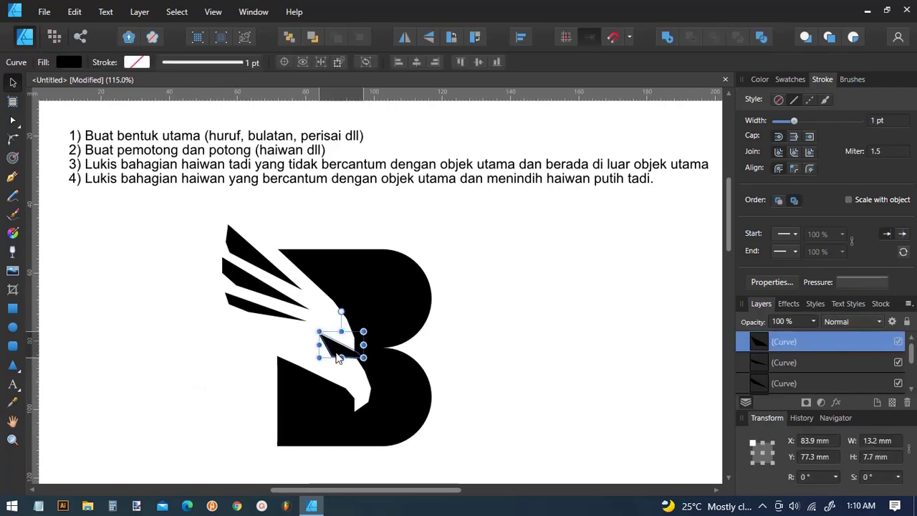
pyautogui.click(446, 344)
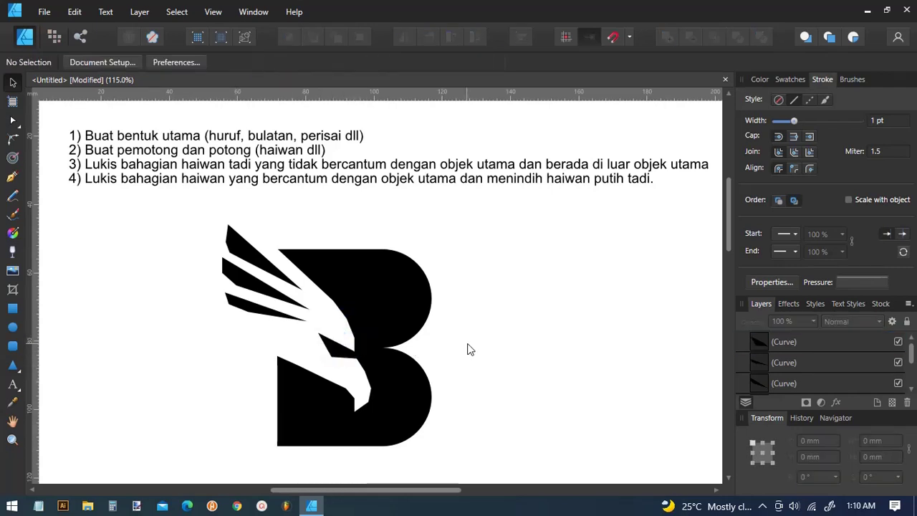
pyautogui.click(341, 359)
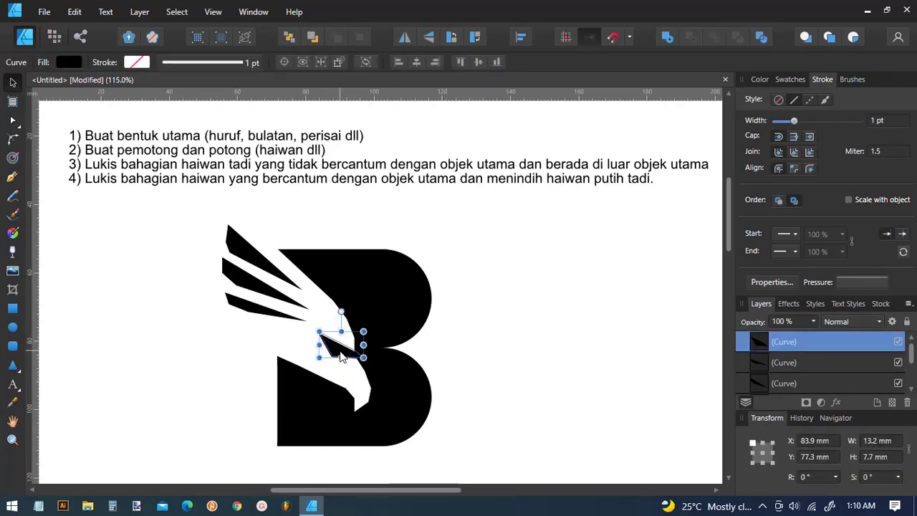
pyautogui.keyDown('shift'); pyautogui.click(381, 285); pyautogui.keyUp('shift')
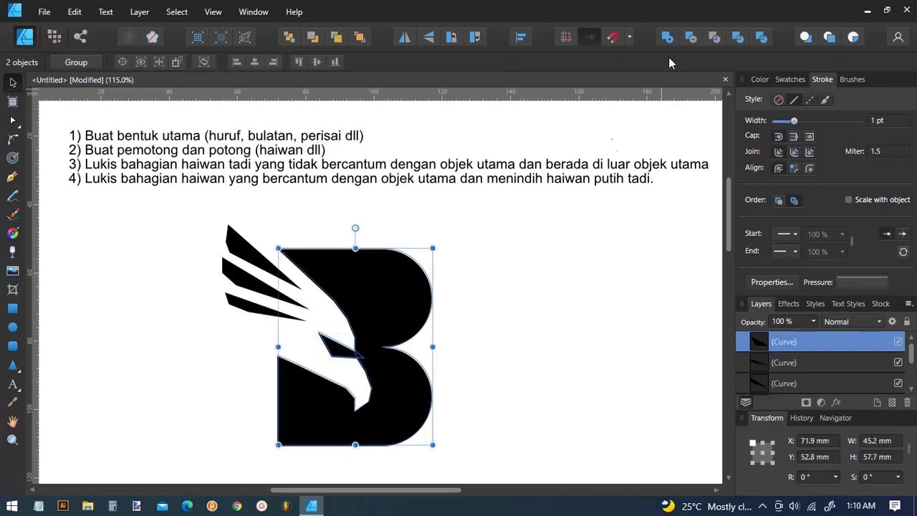
pyautogui.click(666, 36)
pyautogui.click(542, 252)
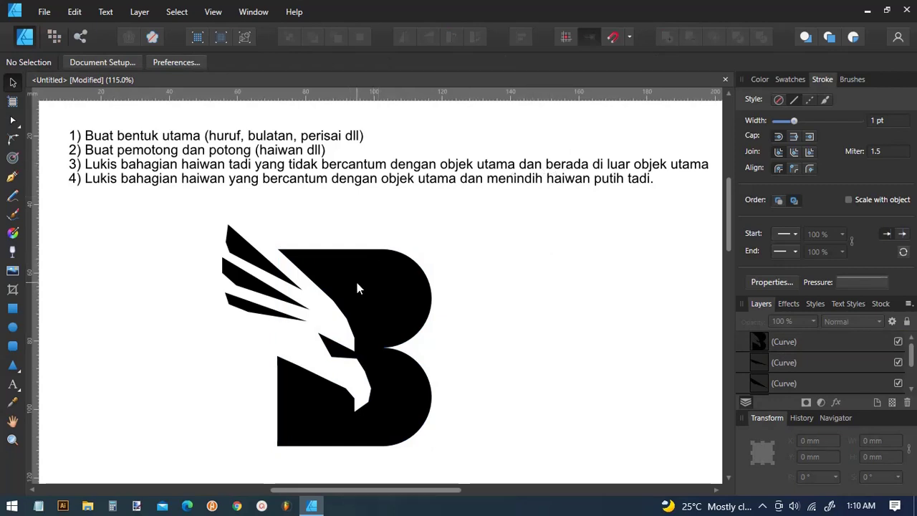
pyautogui.click(336, 281)
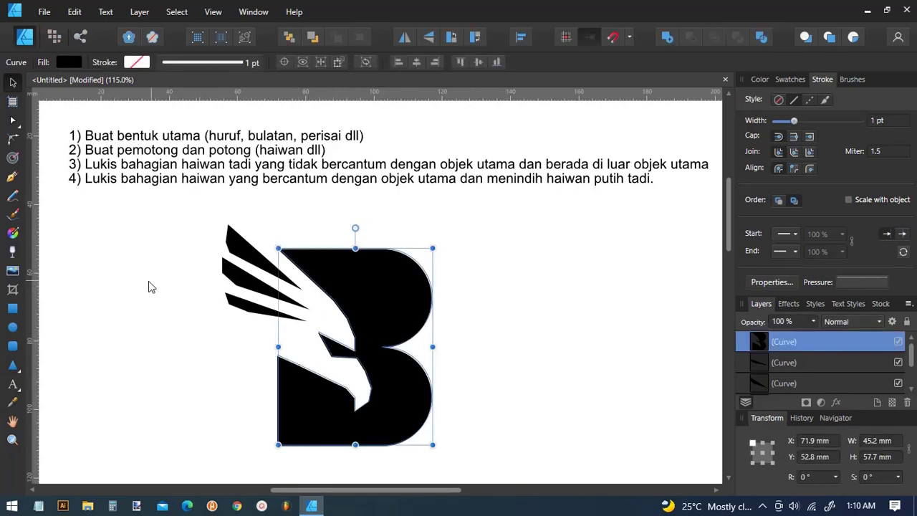
pyautogui.click(12, 439)
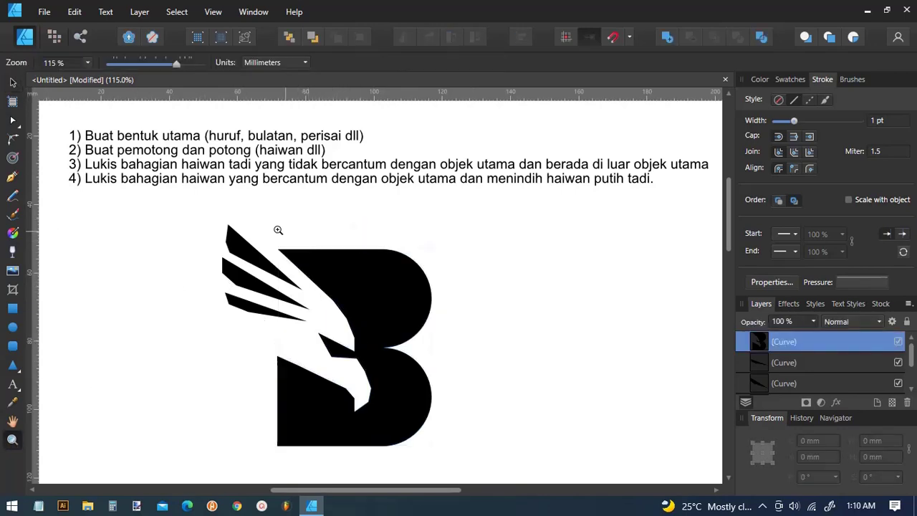
# Step: Zoom in and convert all the eagle-head cutout's corner nodes to smooth
pyautogui.moveTo(206, 219)
pyautogui.mouseDown()
pyautogui.moveTo(242, 253)
pyautogui.moveTo(331, 286)
pyautogui.moveTo(241, 196)
pyautogui.mouseUp()
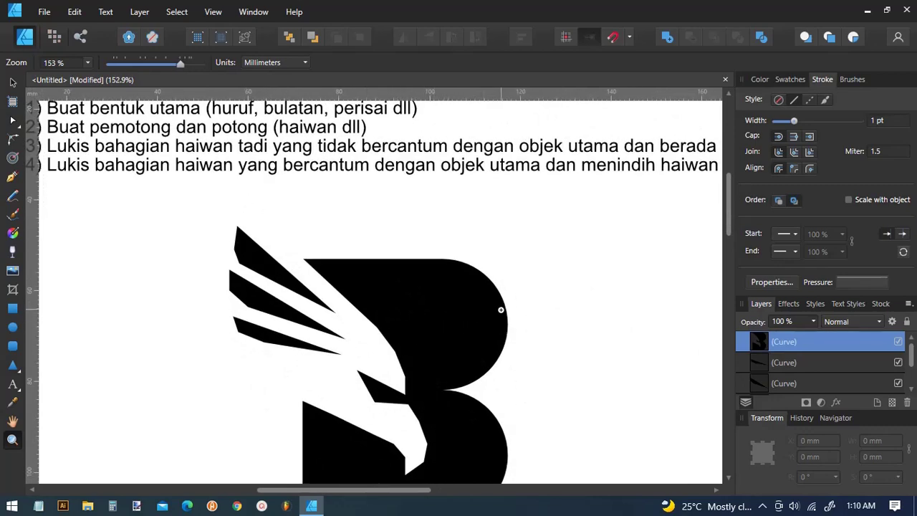
pyautogui.scroll(-1, 501, 310)
pyautogui.scroll(-1, 501, 309)
pyautogui.scroll(-1, 501, 309)
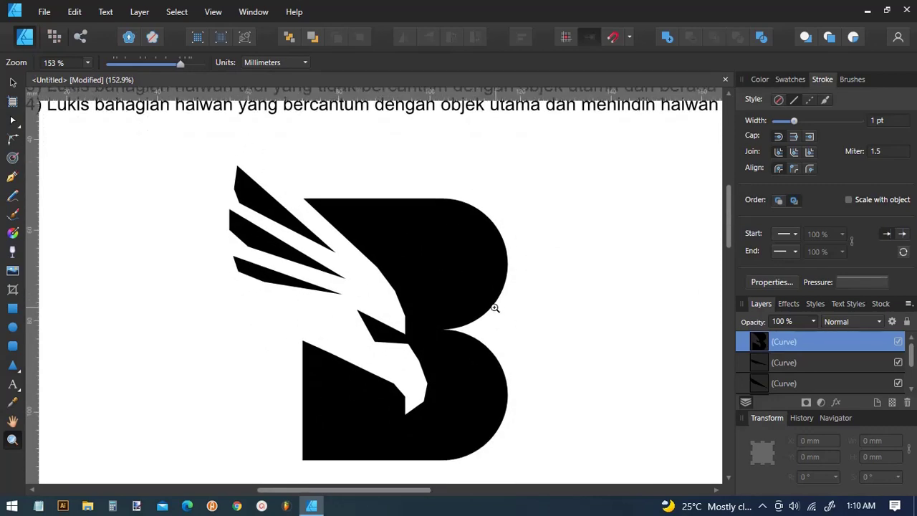
pyautogui.click(14, 122)
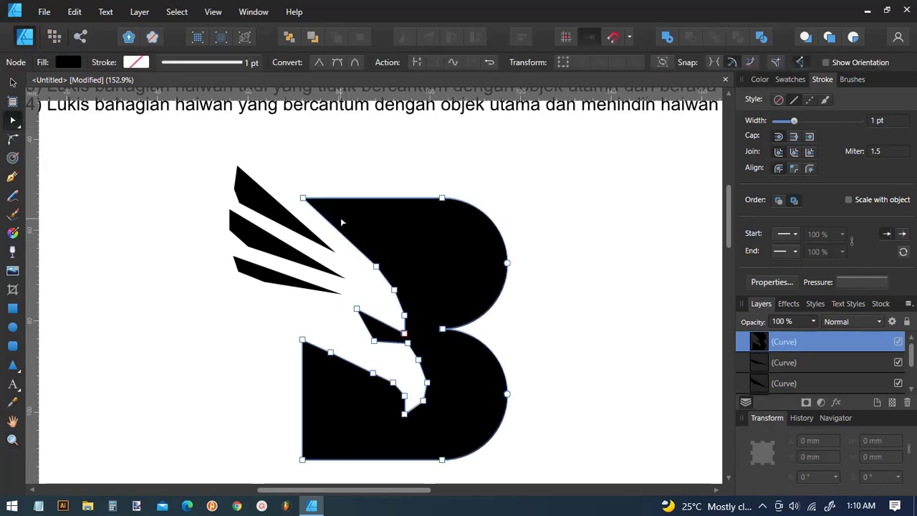
pyautogui.moveTo(342, 223); pyautogui.dragTo(431, 427)
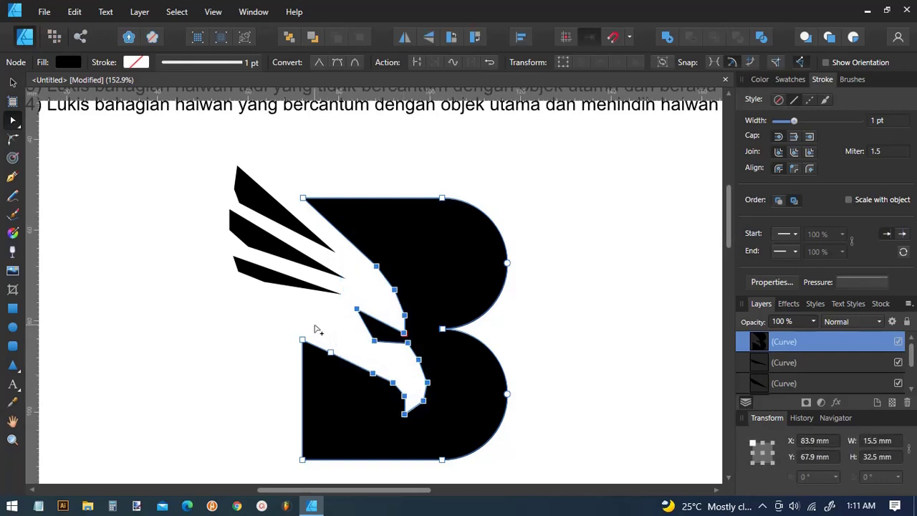
pyautogui.moveTo(314, 328)
pyautogui.mouseDown()
pyautogui.moveTo(338, 373)
pyautogui.moveTo(323, 363)
pyautogui.mouseUp()
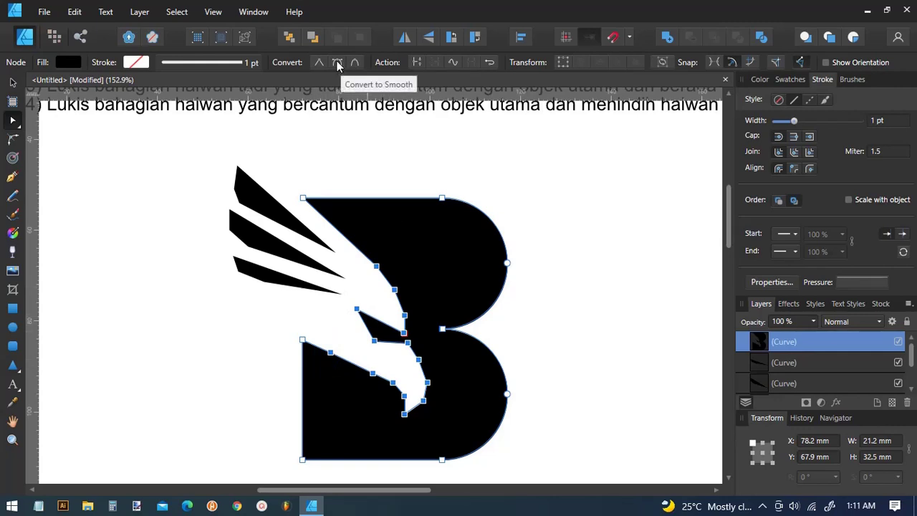
pyautogui.click(338, 63)
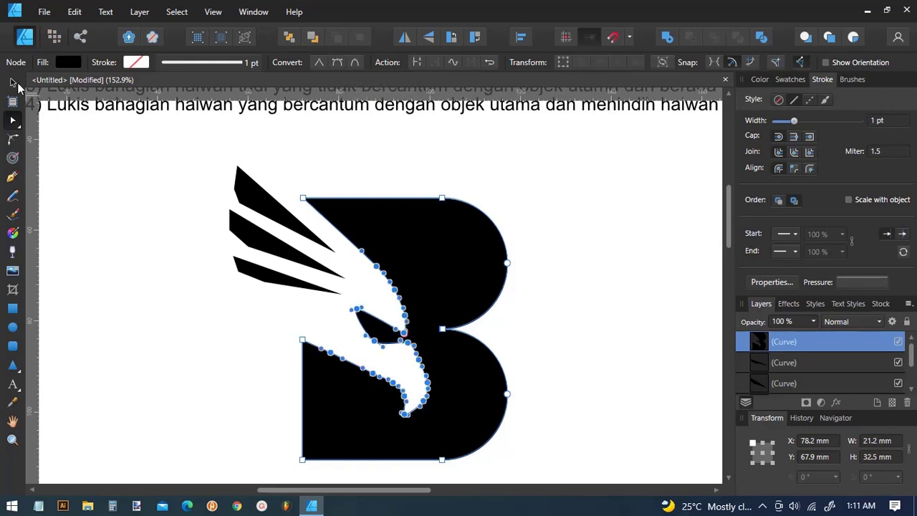
pyautogui.click(107, 195)
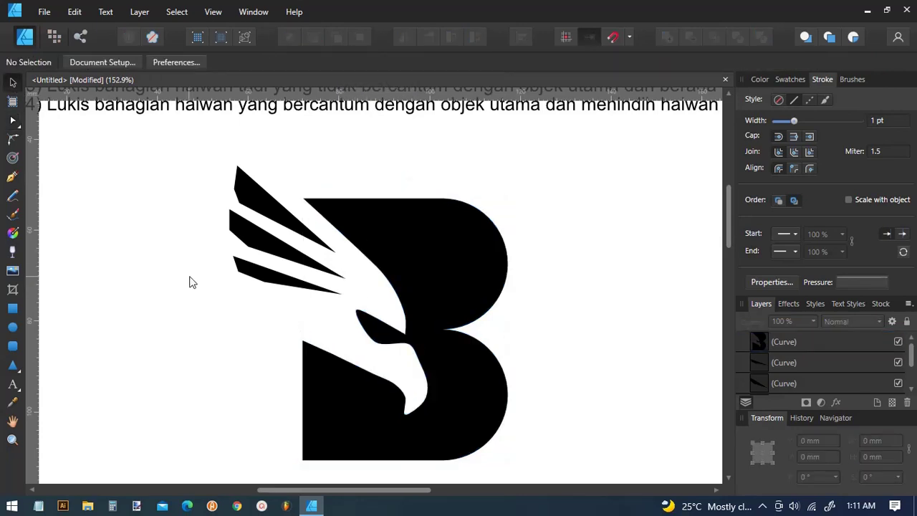
# Step: Delete the run of surplus nodes along the eagle head's inner curve
pyautogui.click(416, 294)
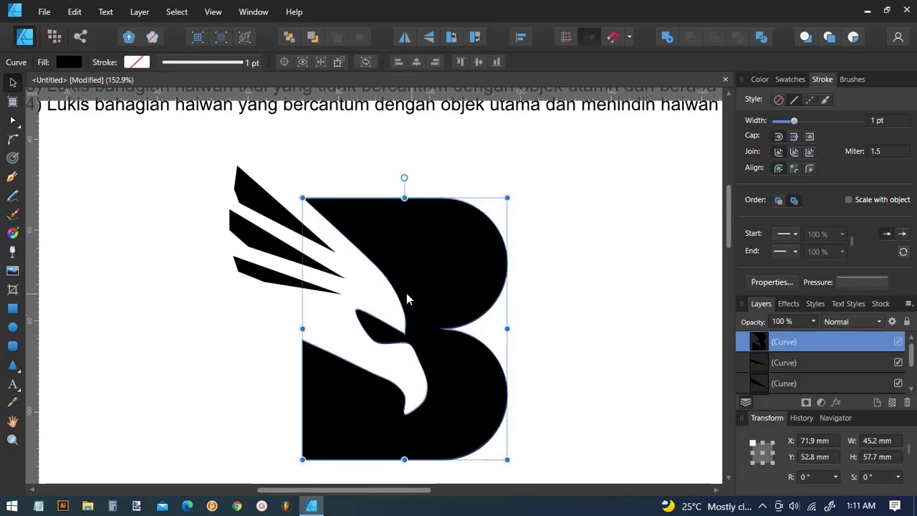
pyautogui.click(12, 120)
pyautogui.moveTo(419, 281); pyautogui.dragTo(387, 300)
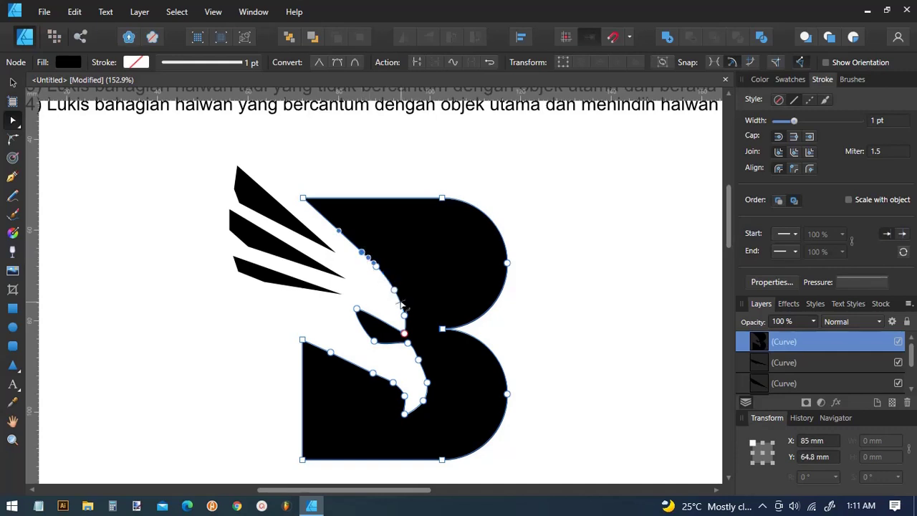
pyautogui.click(402, 303)
pyautogui.moveTo(374, 256); pyautogui.dragTo(406, 295)
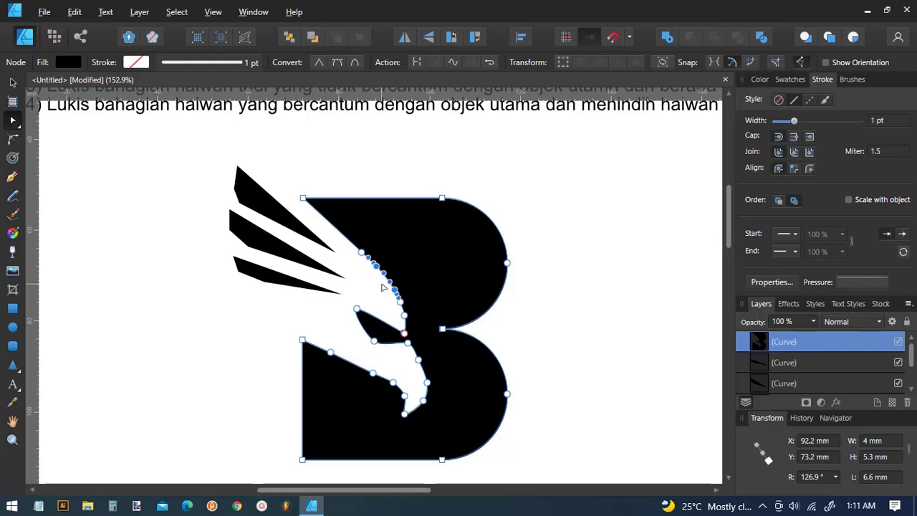
pyautogui.press('Delete')
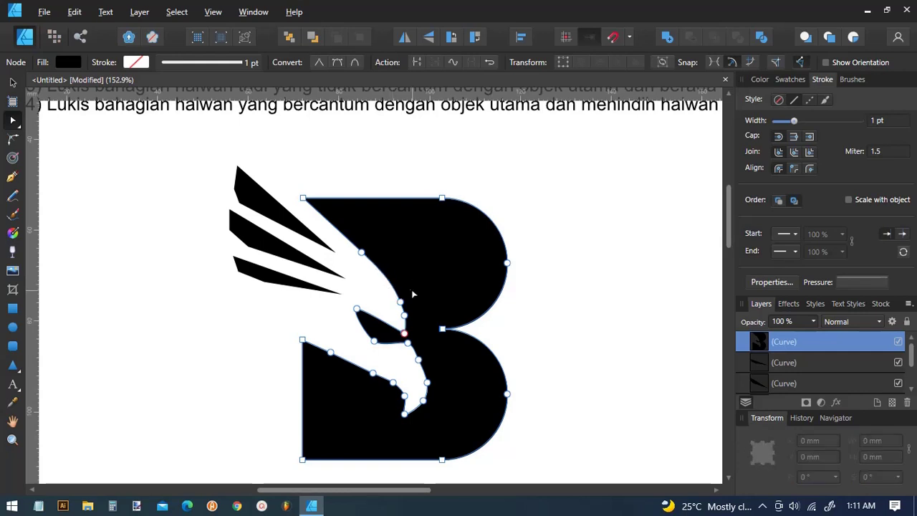
# Step: Zoom in on the eye and drag a handle from its inner corner node to reshape it
pyautogui.click(12, 439)
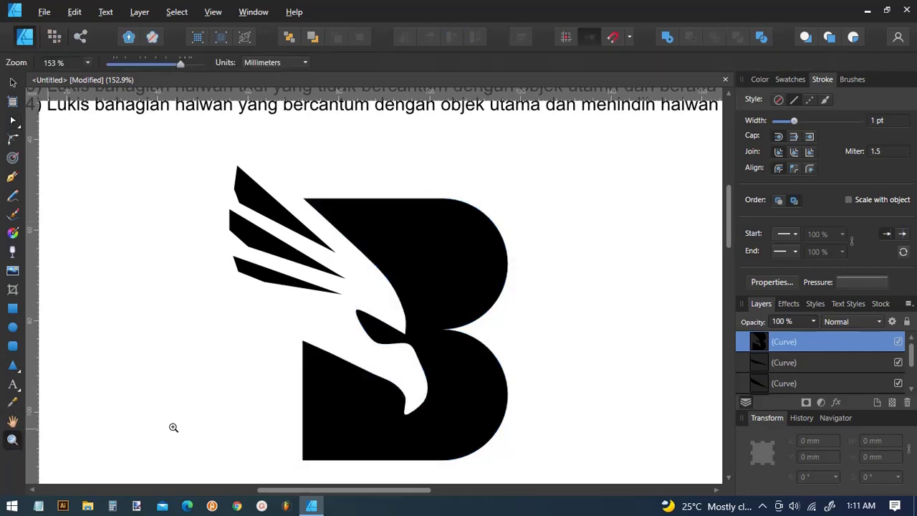
pyautogui.moveTo(385, 306); pyautogui.dragTo(446, 369)
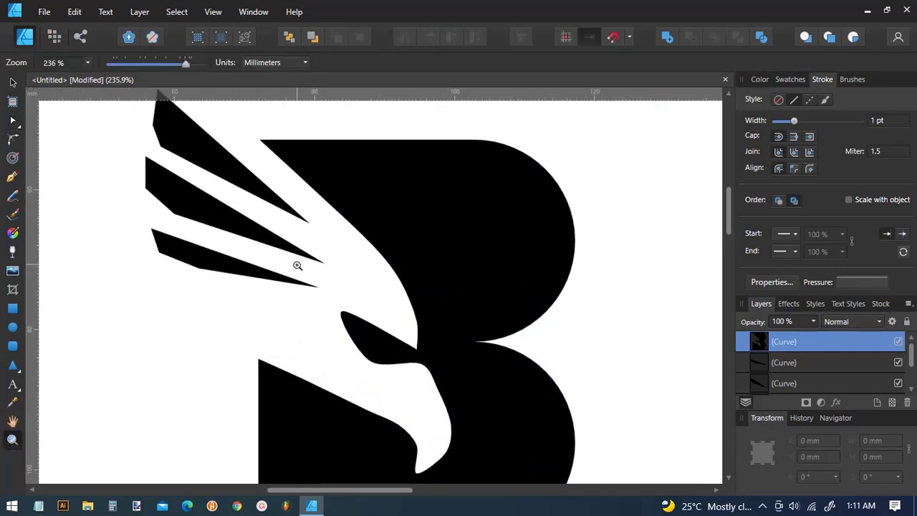
pyautogui.click(14, 124)
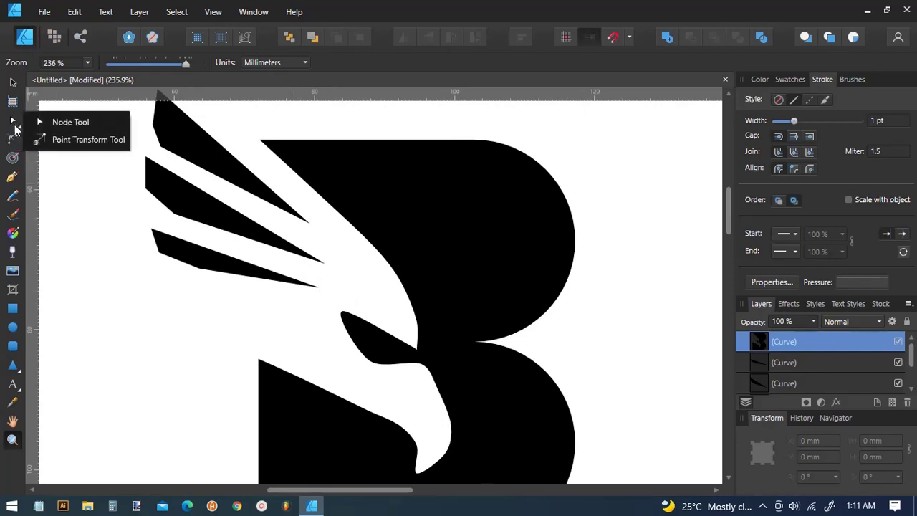
pyautogui.press('a')
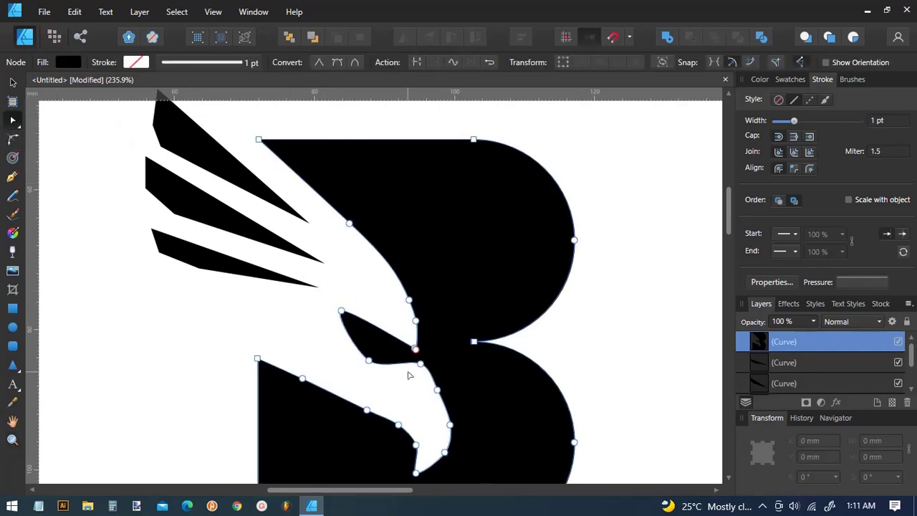
pyautogui.click(415, 349)
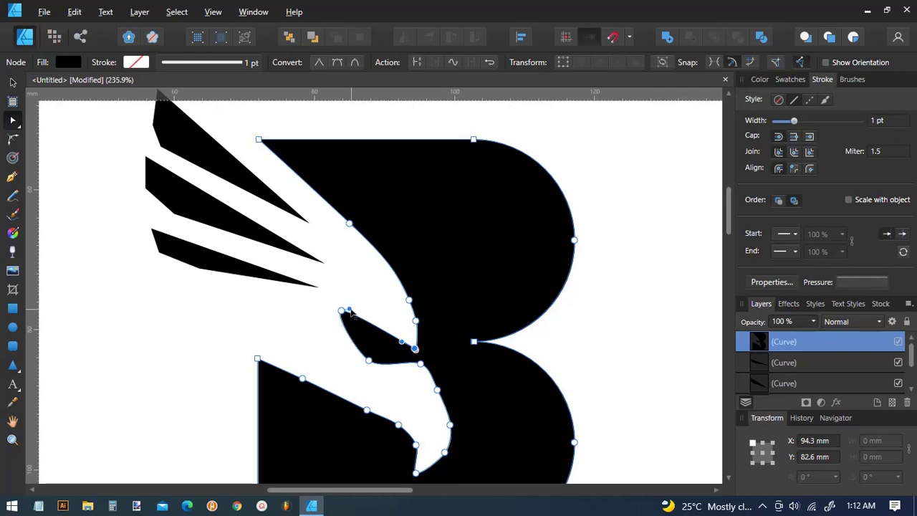
pyautogui.click(342, 311)
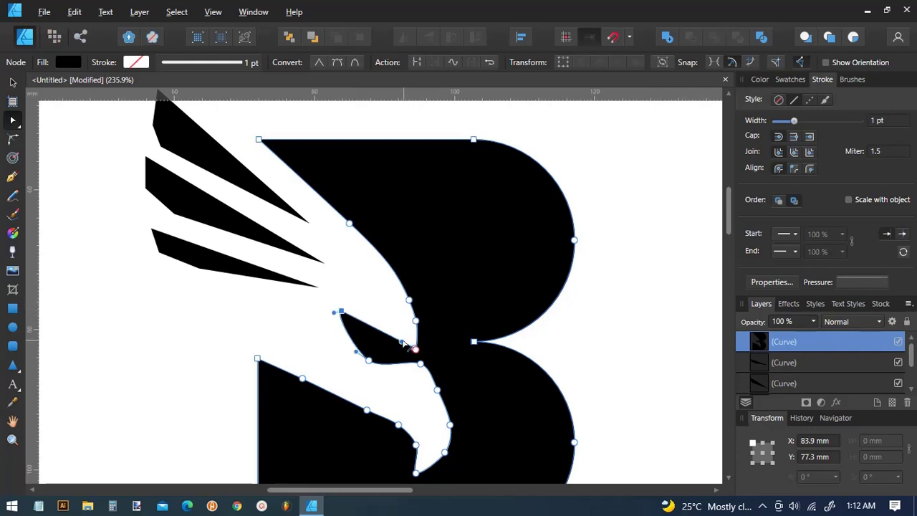
pyautogui.click(415, 349)
pyautogui.moveTo(415, 349); pyautogui.dragTo(404, 344)
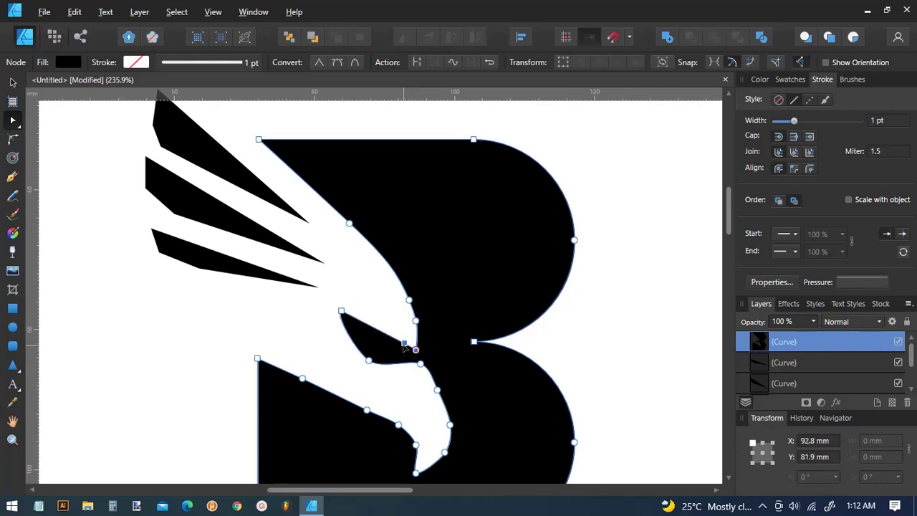
pyautogui.click(397, 344)
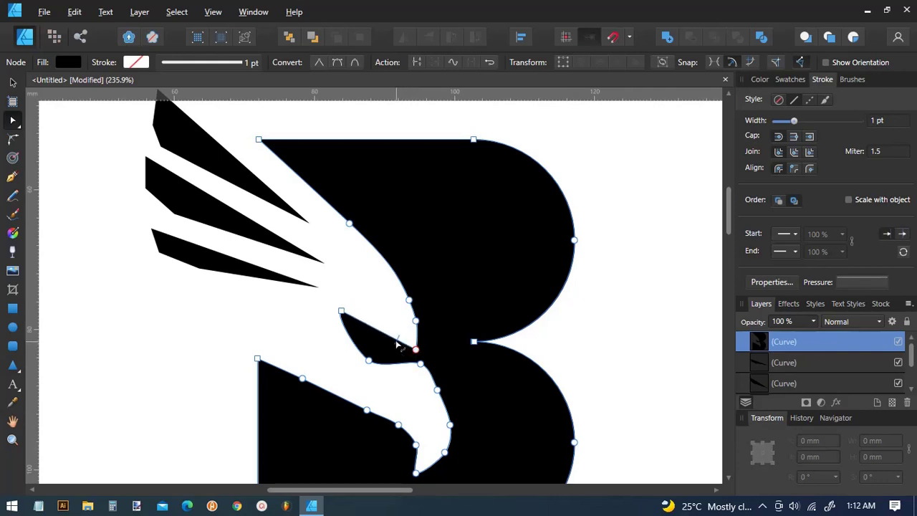
# Step: Delete the extra nodes above the eye, then add and nudge a node to smooth that curve
pyautogui.moveTo(395, 330); pyautogui.dragTo(429, 351)
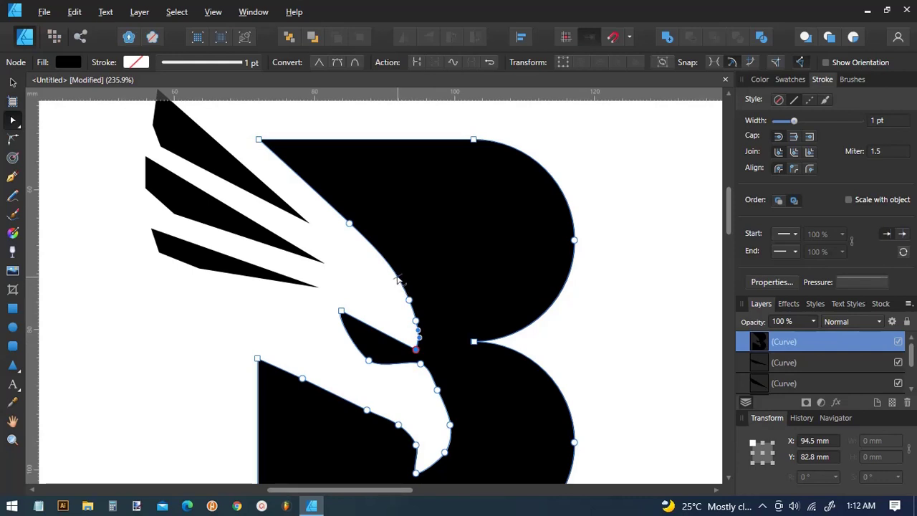
pyautogui.moveTo(389, 288); pyautogui.dragTo(424, 332)
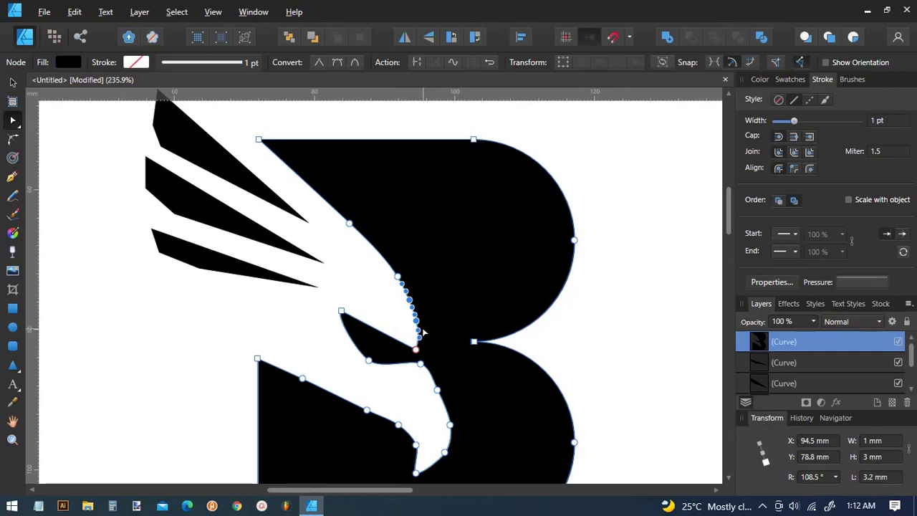
pyautogui.press('Delete')
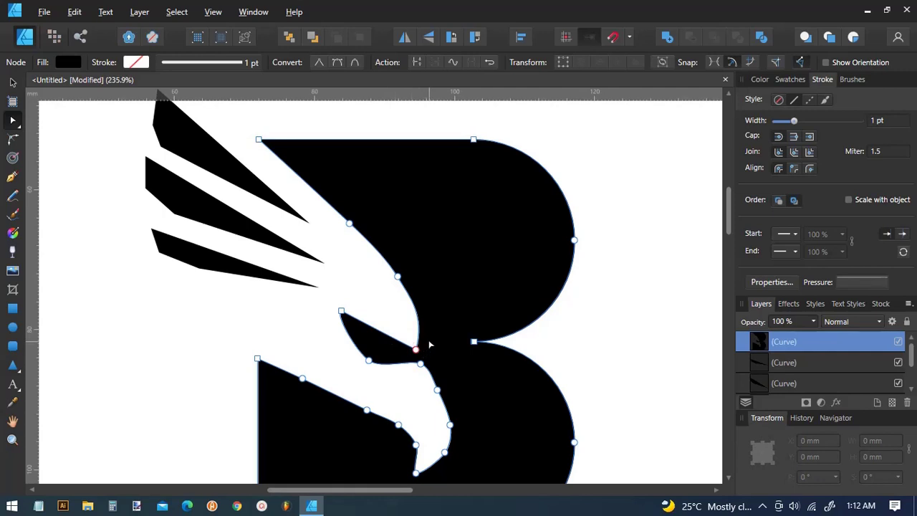
pyautogui.click(424, 315)
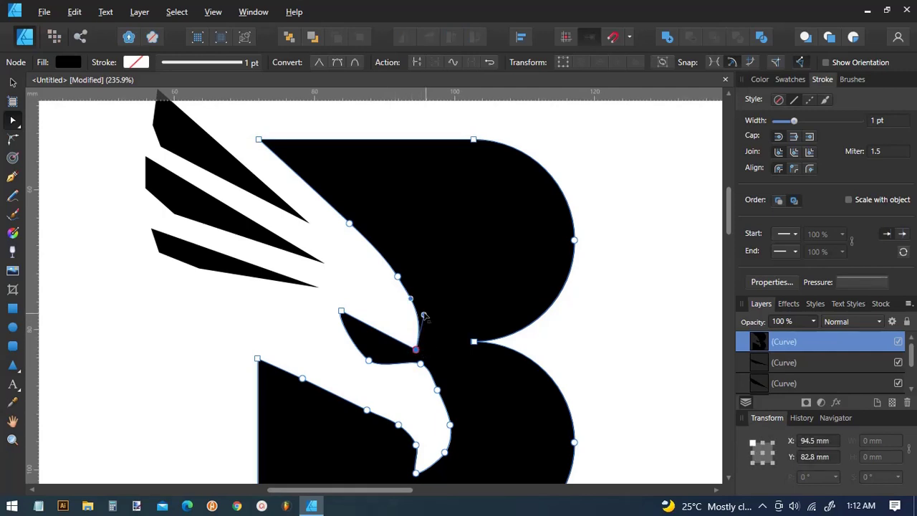
pyautogui.moveTo(423, 315); pyautogui.dragTo(425, 319)
pyautogui.click(380, 306)
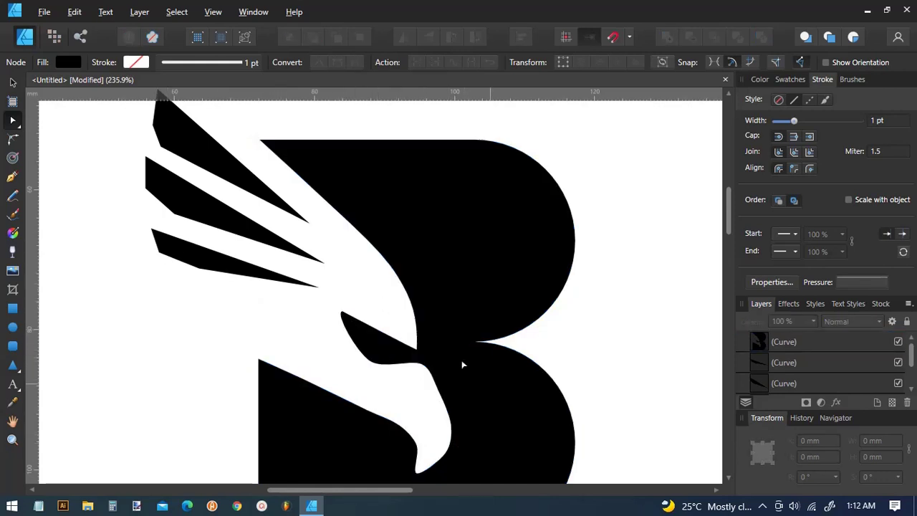
pyautogui.click(13, 440)
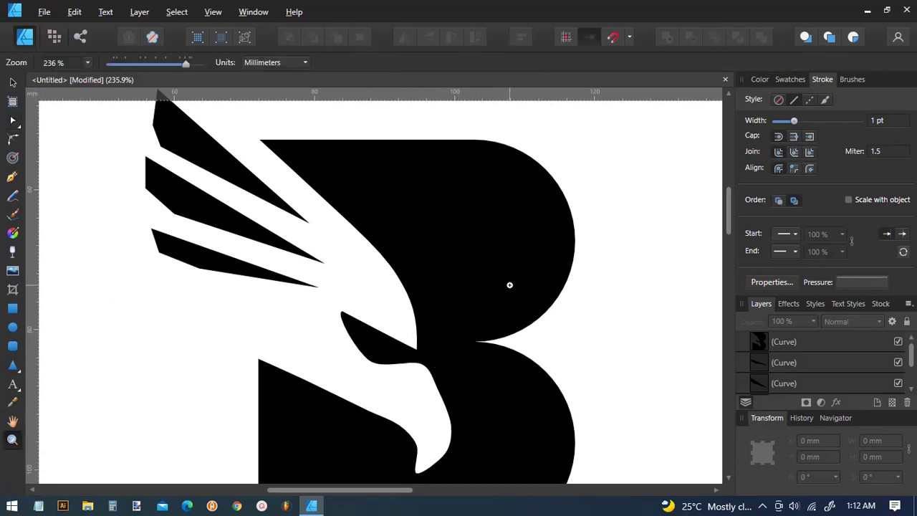
pyautogui.scroll(-1, 509, 284)
pyautogui.scroll(-1, 510, 284)
pyautogui.scroll(-1, 509, 284)
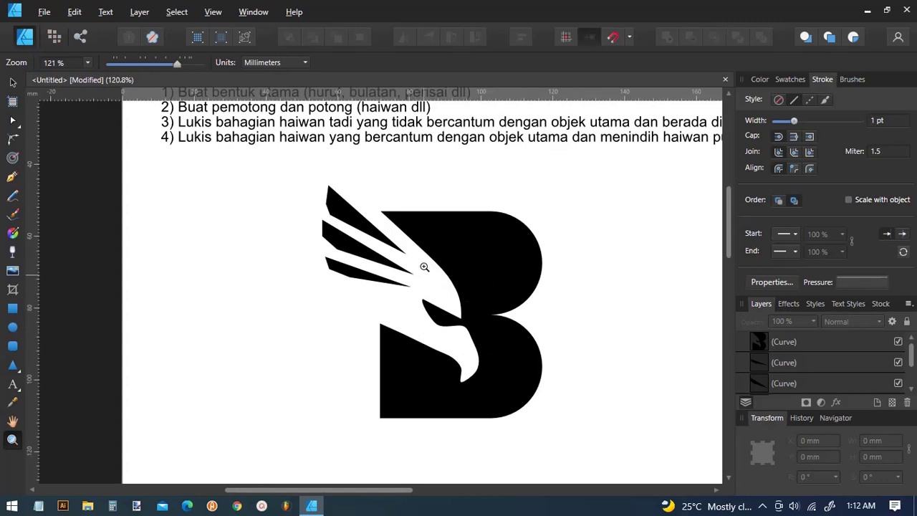
pyautogui.click(12, 120)
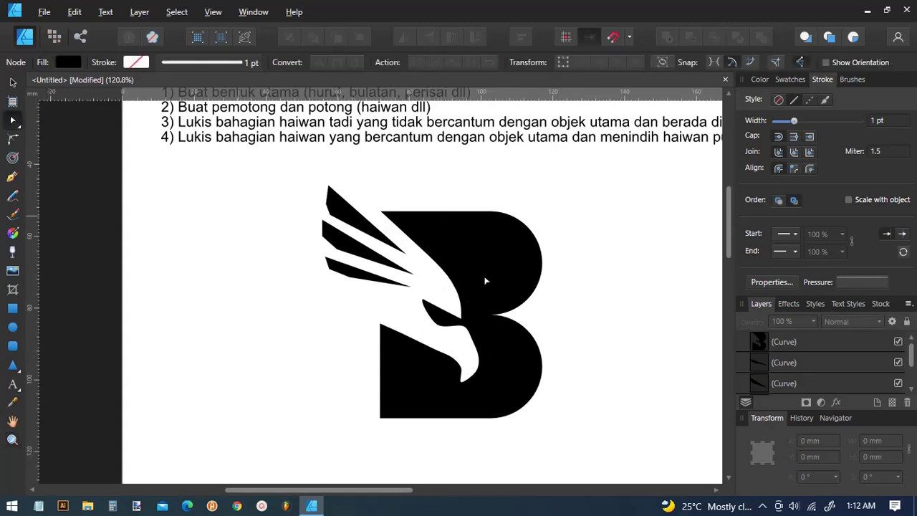
pyautogui.click(487, 279)
pyautogui.moveTo(347, 170); pyautogui.dragTo(594, 461)
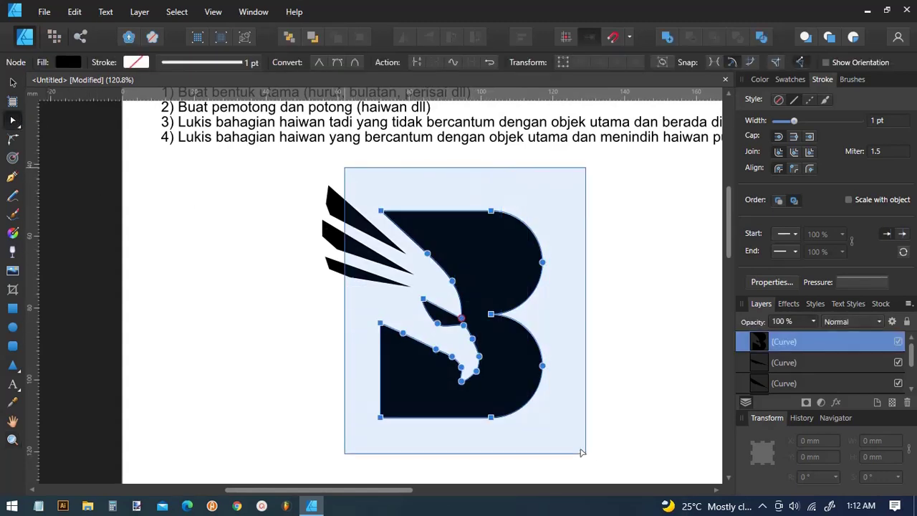
pyautogui.click(339, 63)
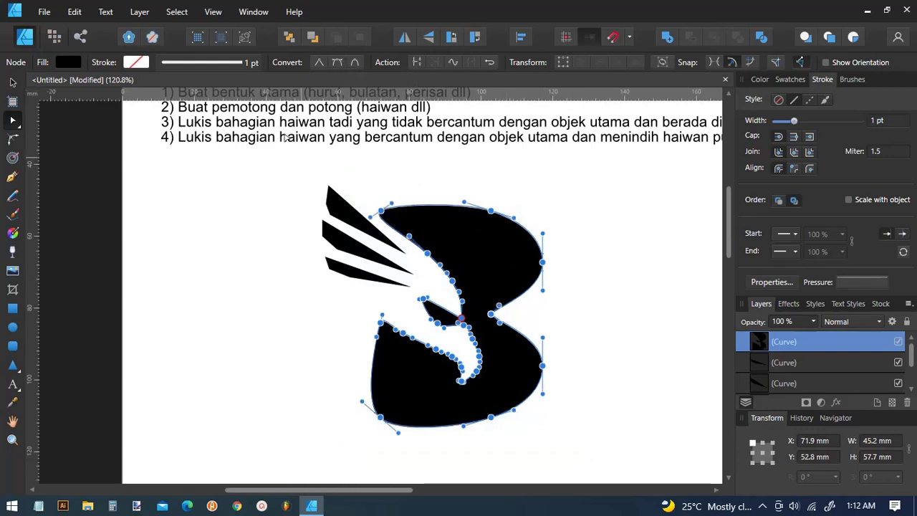
pyautogui.click(75, 11)
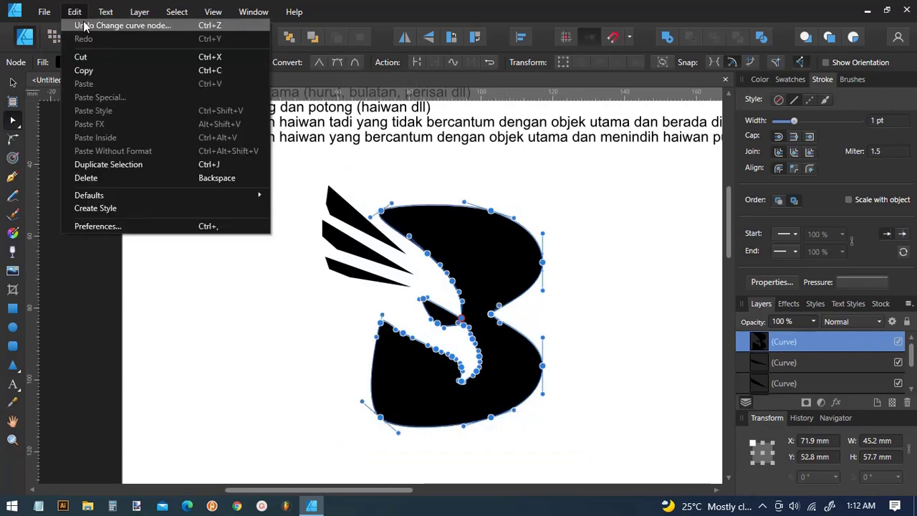
pyautogui.click(90, 25)
pyautogui.click(403, 234)
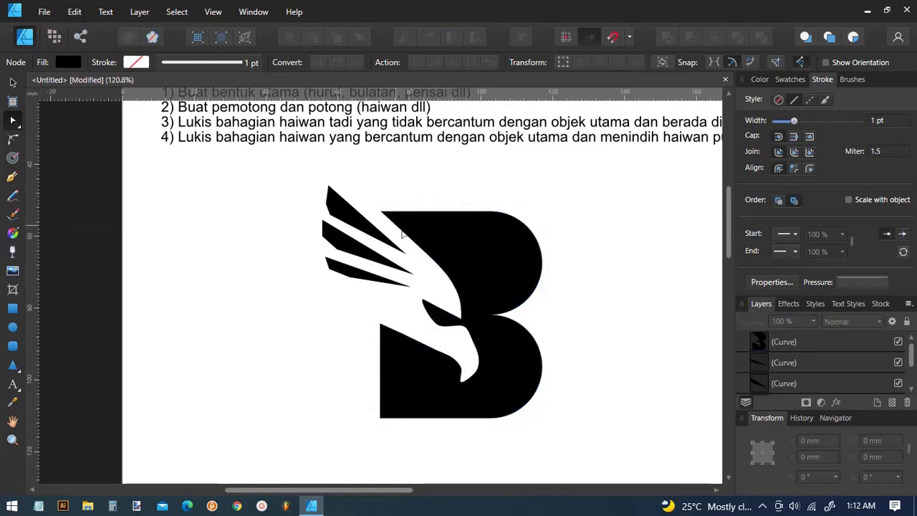
pyautogui.click(406, 236)
pyautogui.moveTo(381, 224); pyautogui.dragTo(449, 308)
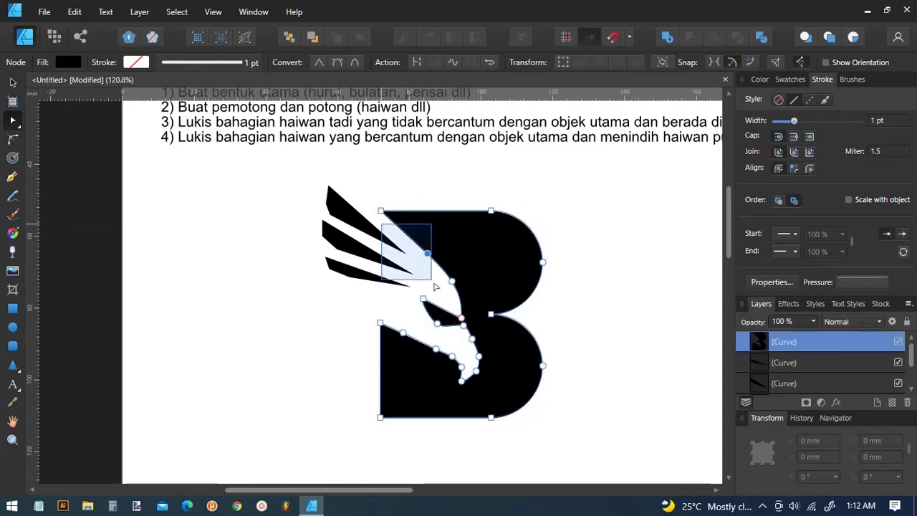
pyautogui.moveTo(407, 248)
pyautogui.mouseDown()
pyautogui.moveTo(467, 372)
pyautogui.moveTo(485, 391)
pyautogui.mouseUp()
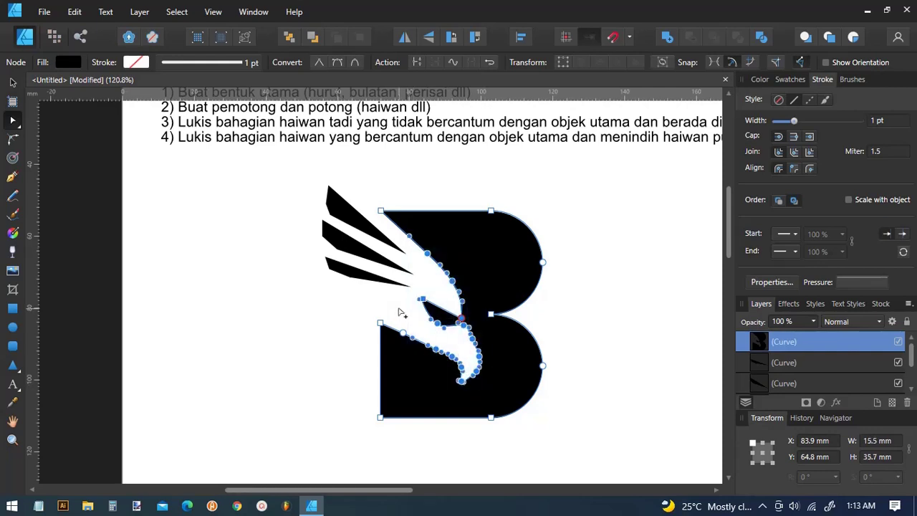
pyautogui.moveTo(401, 313); pyautogui.dragTo(417, 352)
pyautogui.click(13, 83)
pyautogui.click(209, 235)
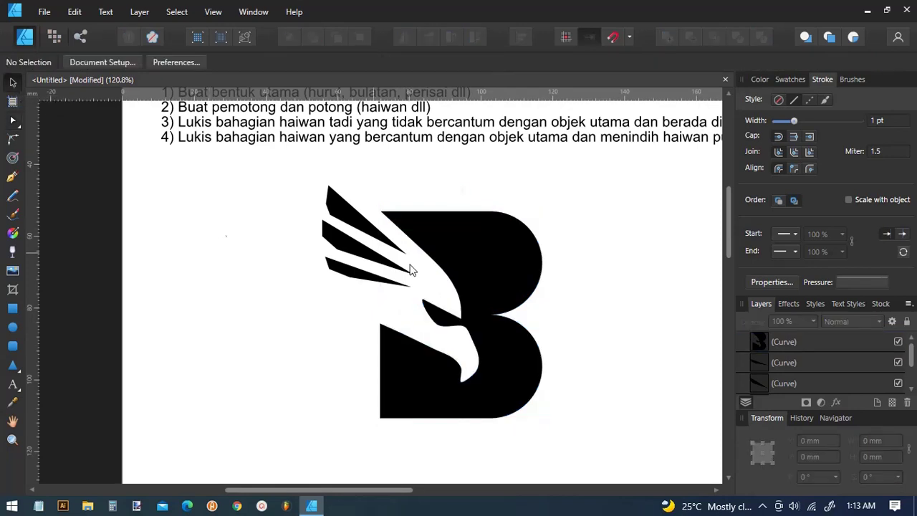